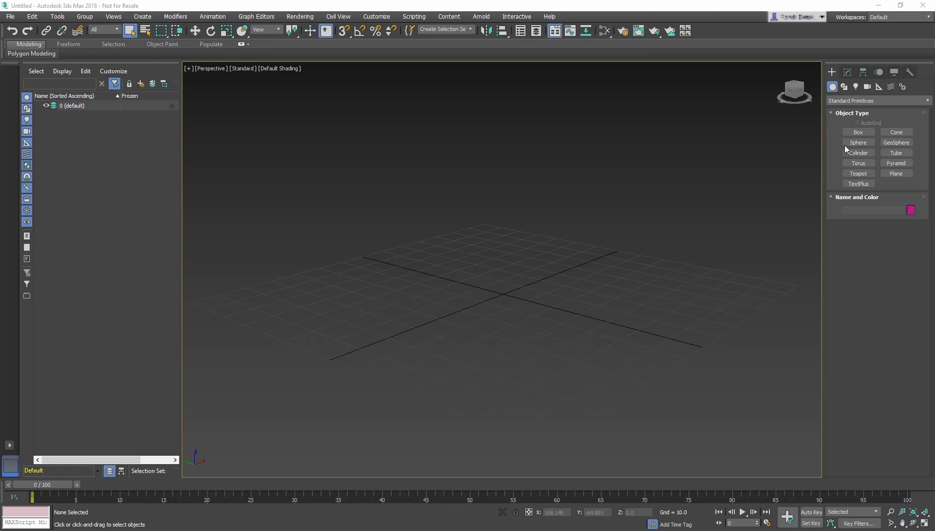
# Draw a box primitive on the grid
pyautogui.click(858, 133)
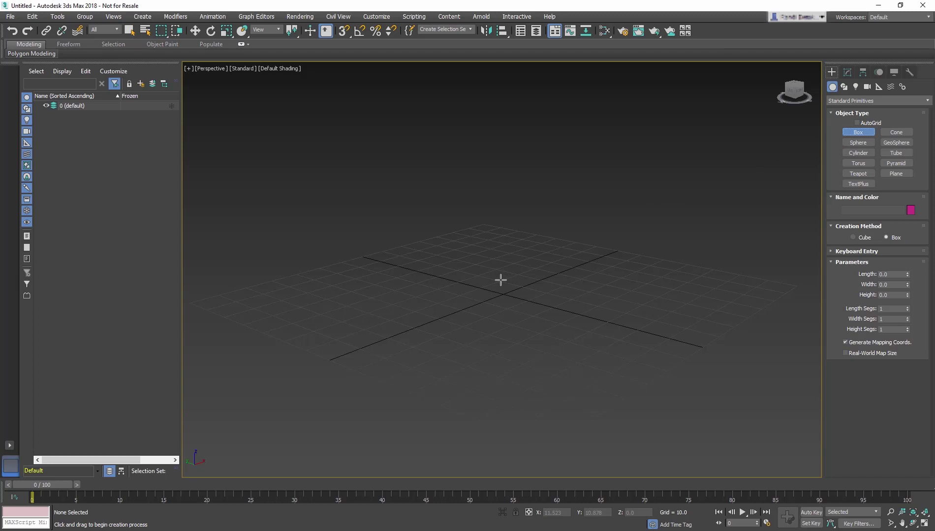
pyautogui.moveTo(500, 279); pyautogui.dragTo(501, 315)
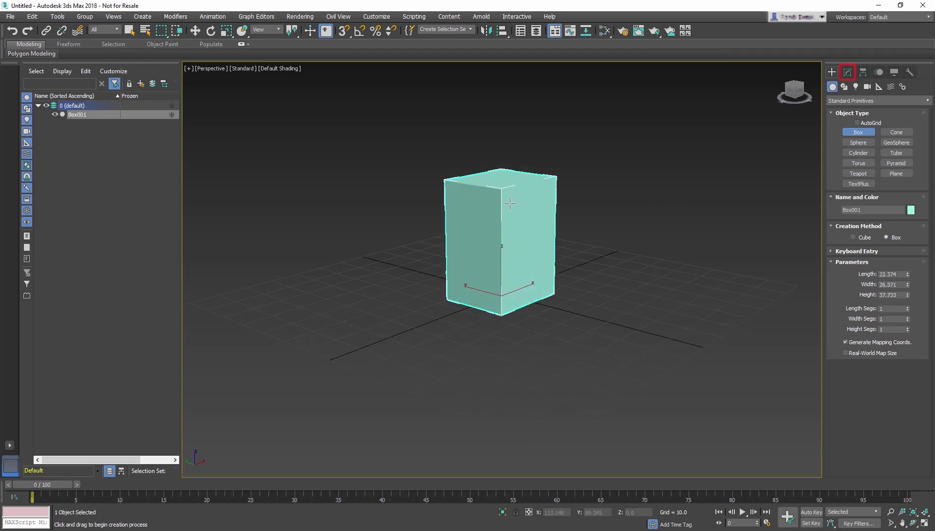
pyautogui.click(507, 204)
# Set the box to Length 10, Width 10, Height 35 and display its segment edges
pyautogui.click(847, 72)
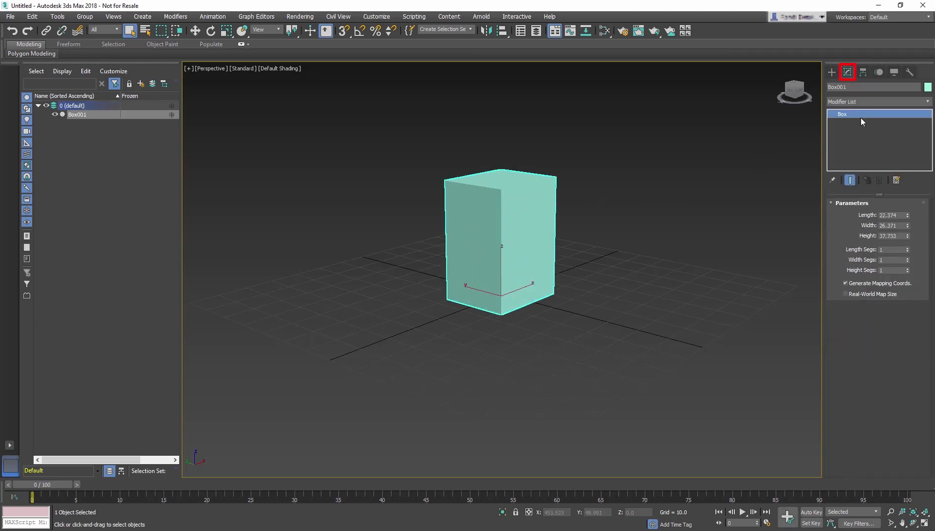
pyautogui.doubleClick(888, 216)
pyautogui.write('10')
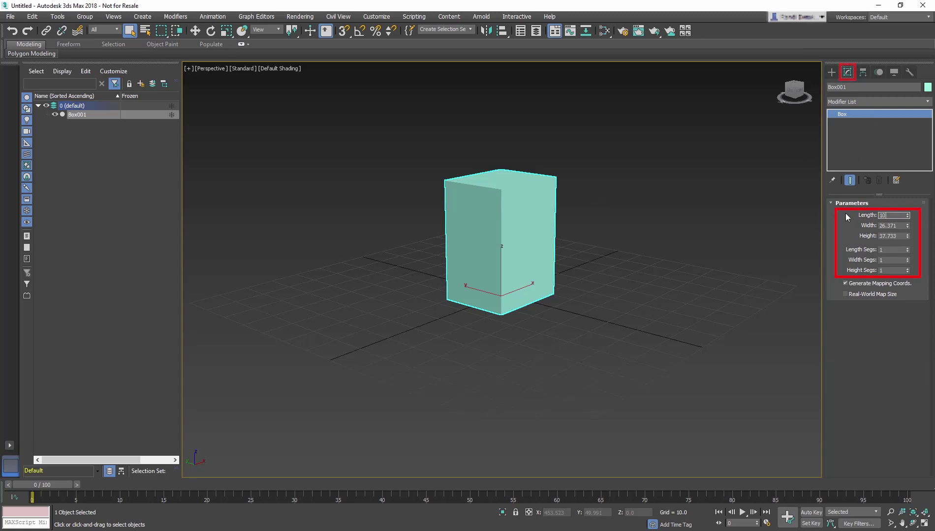
pyautogui.press('Tab')
pyautogui.write('10')
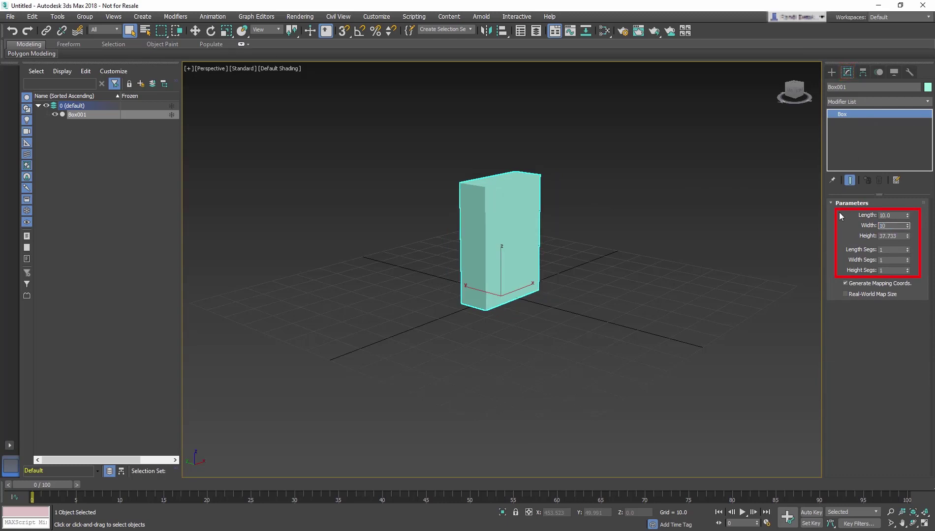
pyautogui.press('Tab')
pyautogui.write('35')
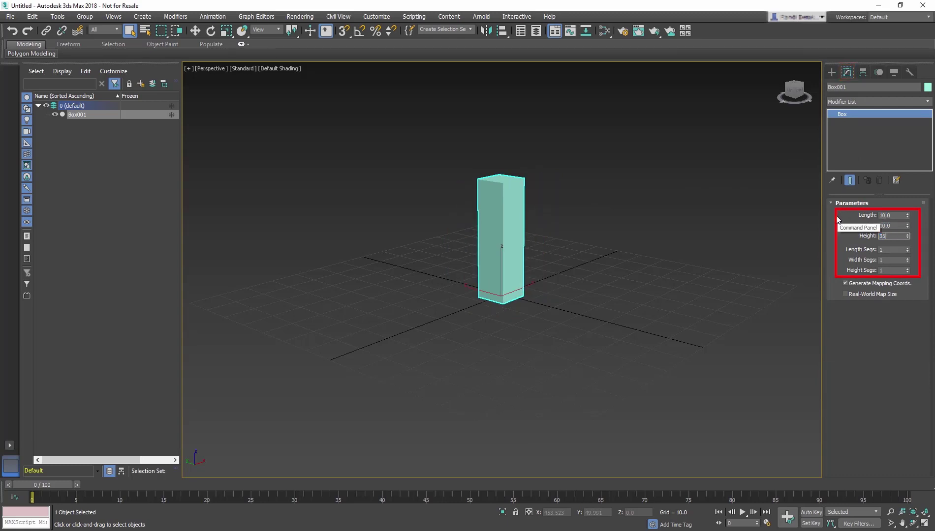
pyautogui.press('Tab')
pyautogui.press('Tab')
pyautogui.press('Tab')
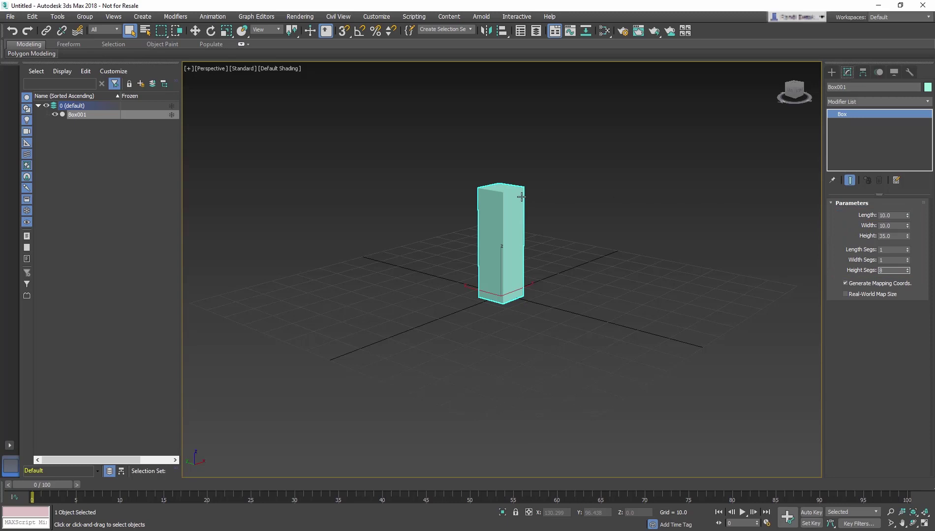
pyautogui.press('F4')
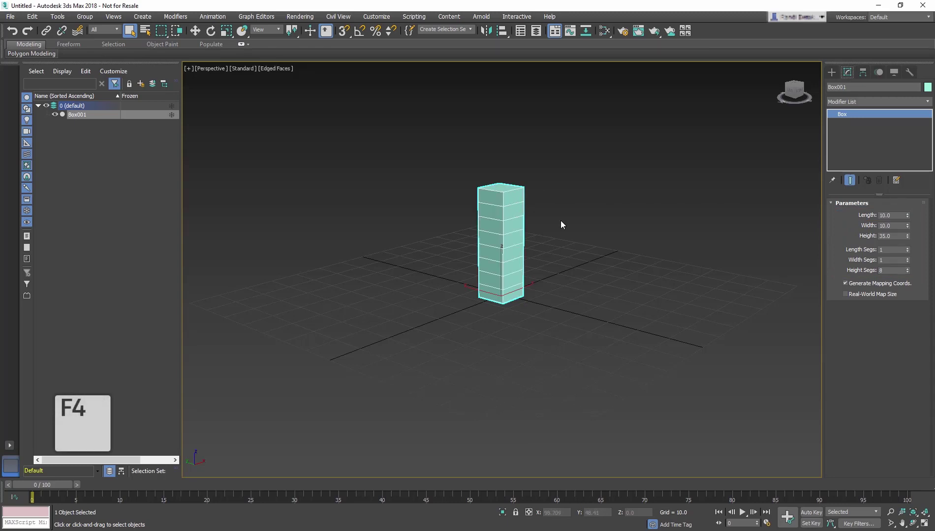
# Frame the box in the view and add a Taper modifier
pyautogui.press('z')
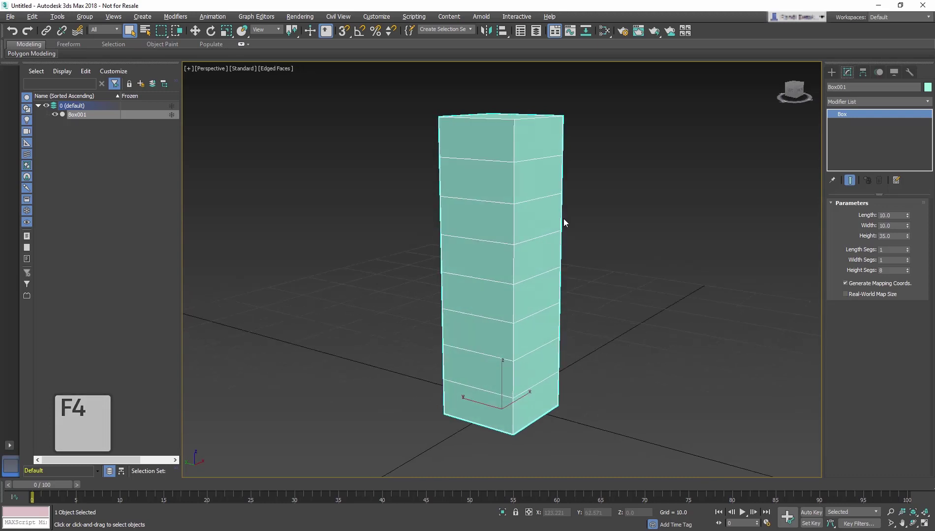
pyautogui.moveTo(559, 223); pyautogui.dragTo(556, 223, button='middle')
pyautogui.scroll(-3, 557, 223)
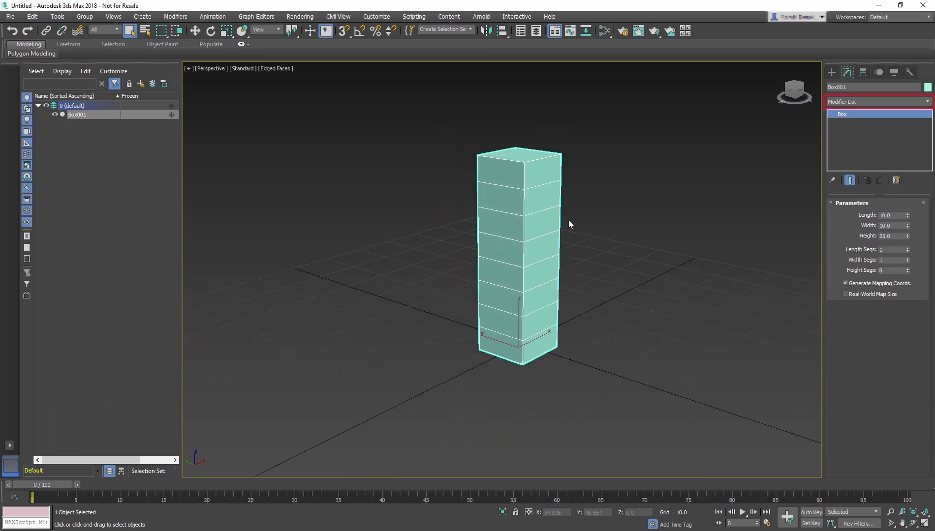
pyautogui.click(928, 101)
pyautogui.write('sub')
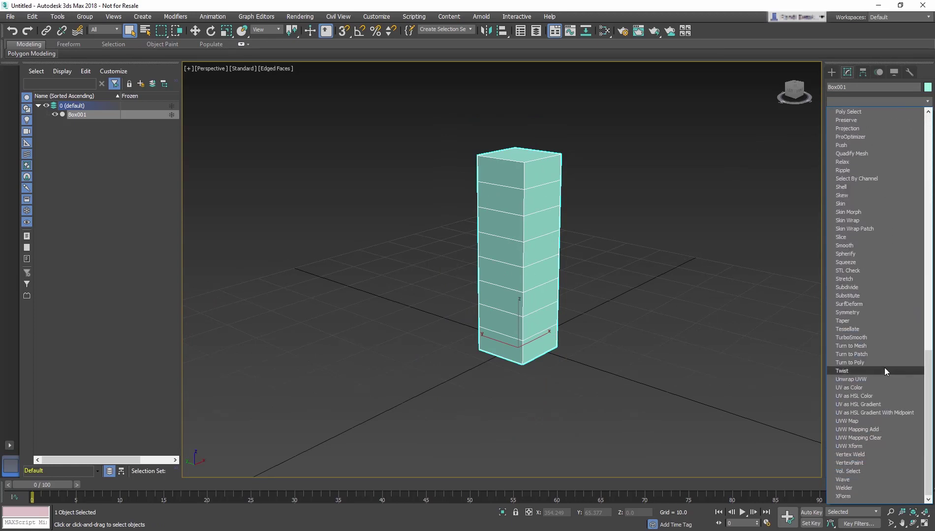
pyautogui.scroll(-2, 879, 344)
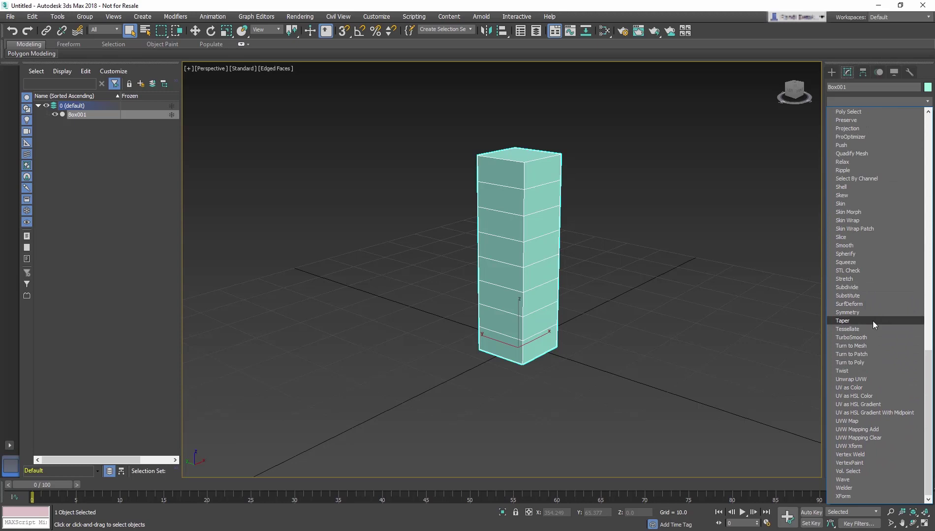
pyautogui.click(873, 321)
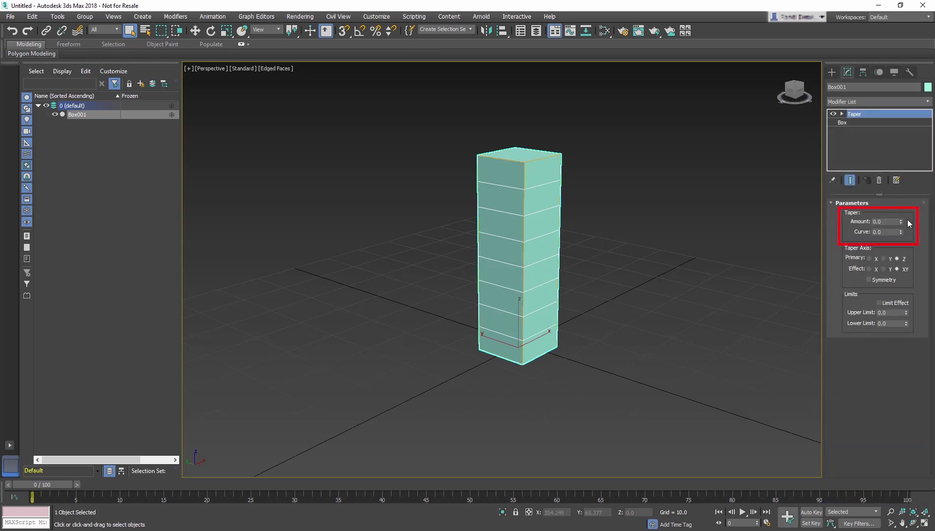
# Try out the taper's Amount, Curve and Limit Effect, then set Amount 0.8 and Curve -1.2
pyautogui.moveTo(900, 222); pyautogui.dragTo(917, 161)
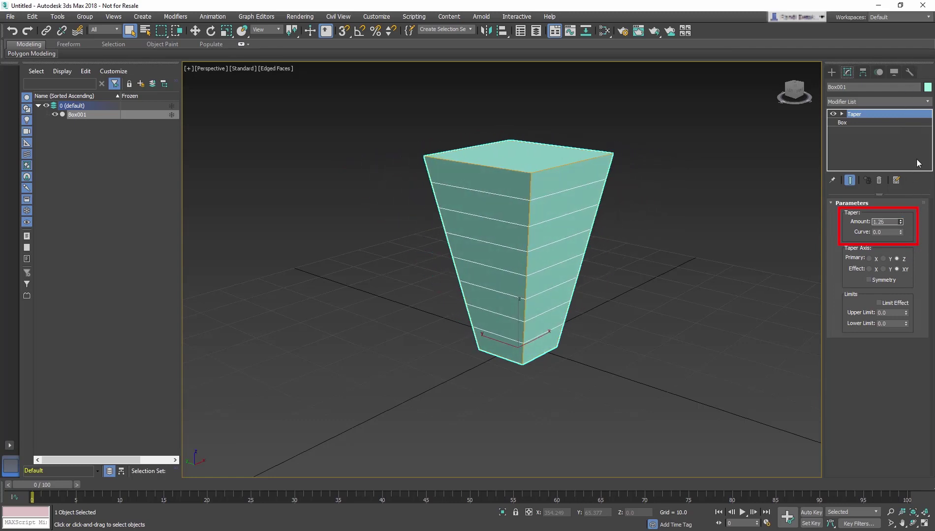
pyautogui.moveTo(901, 232); pyautogui.dragTo(11, 301)
pyautogui.click(893, 303)
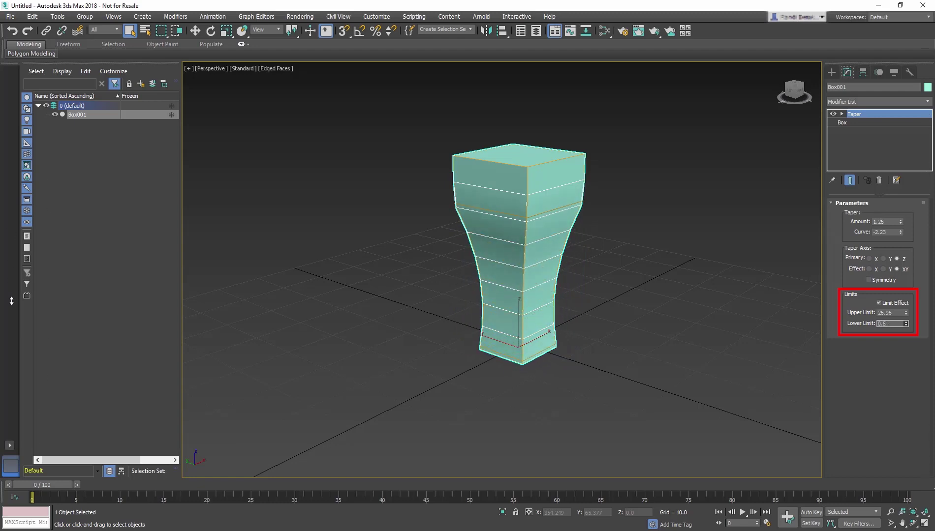
pyautogui.click(890, 303)
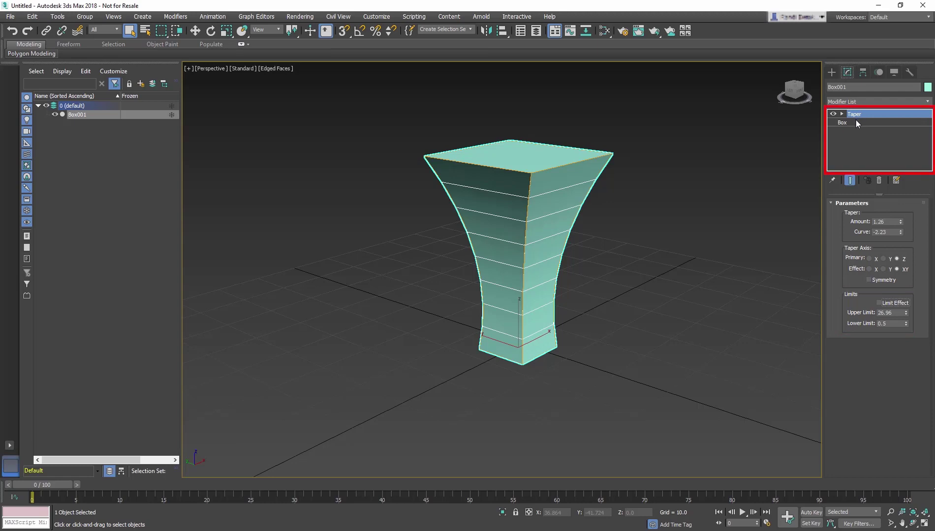
pyautogui.doubleClick(886, 222)
pyautogui.write('0.8')
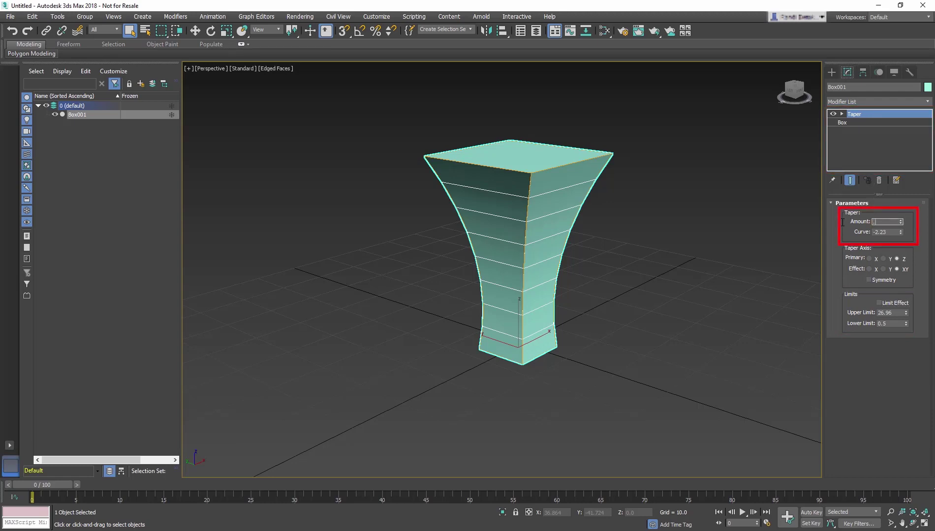
pyautogui.press('Tab')
pyautogui.write('-1.2')
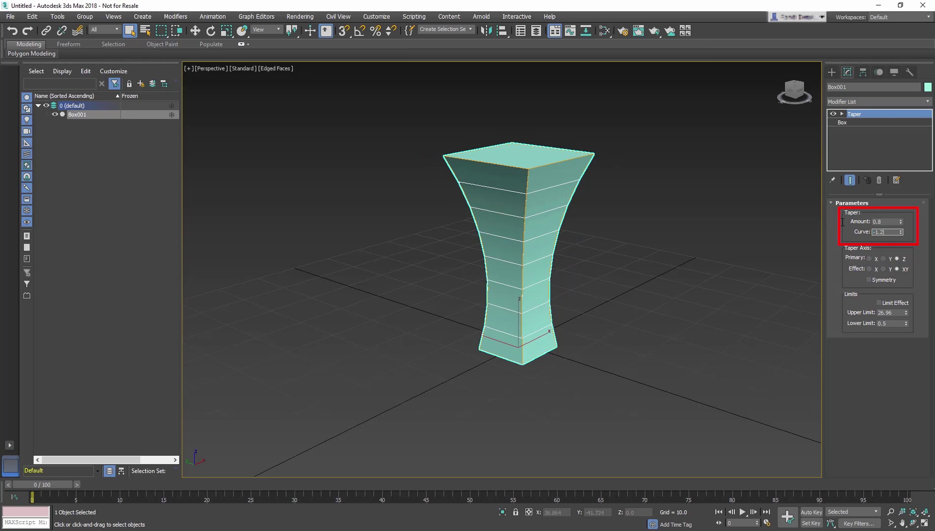
pyautogui.press('Return')
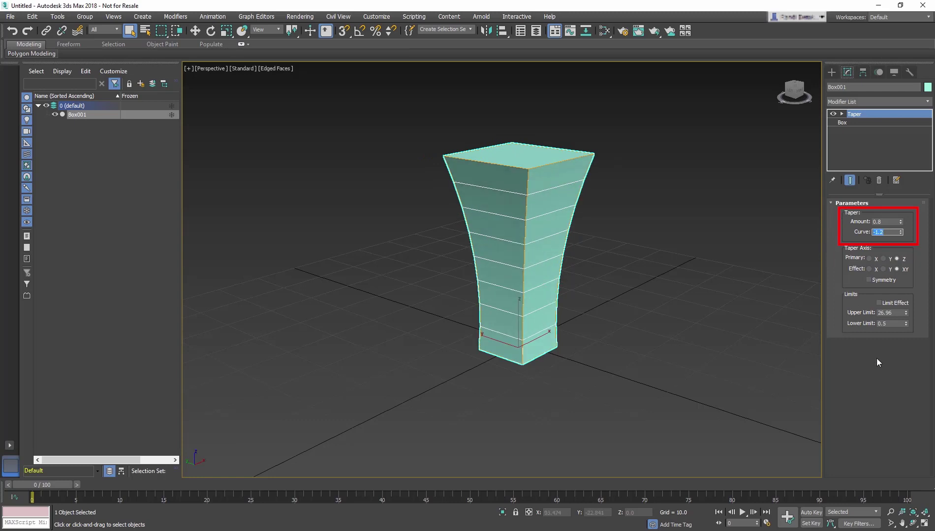
# Reset the taper's upper and lower limits to 0 and add a Bend modifier
pyautogui.rightClick(906, 313)
pyautogui.rightClick(906, 324)
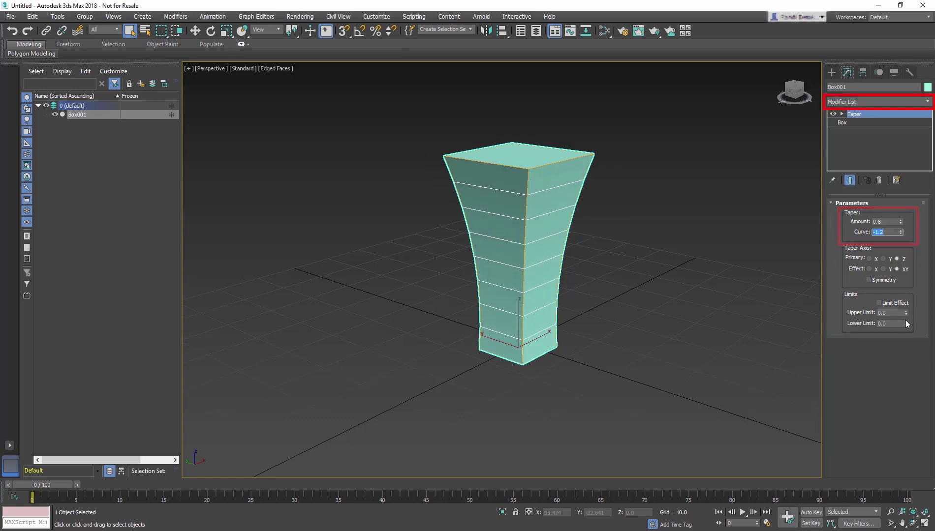
pyautogui.click(928, 102)
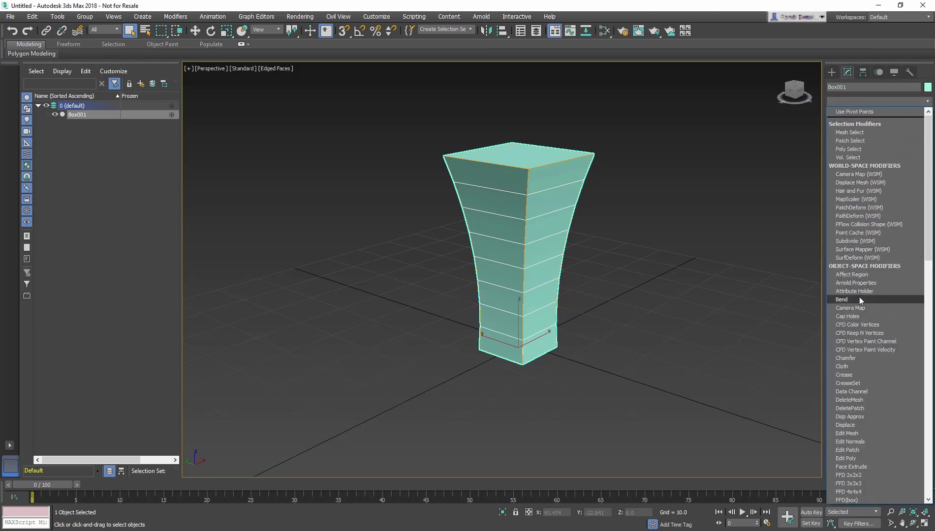
pyautogui.click(842, 300)
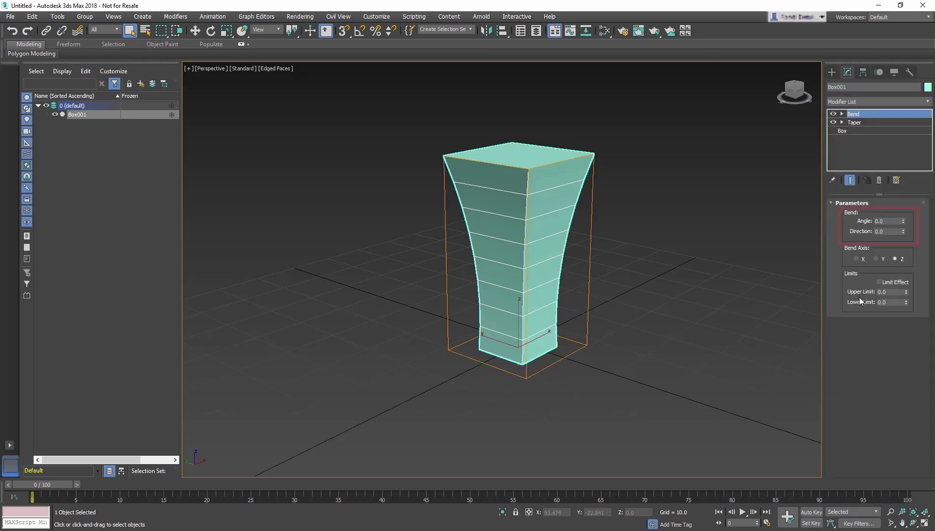
# Experiment with the bend's angle, direction and upper limit, then turn Limit Effect off
pyautogui.moveTo(903, 221); pyautogui.dragTo(902, 306)
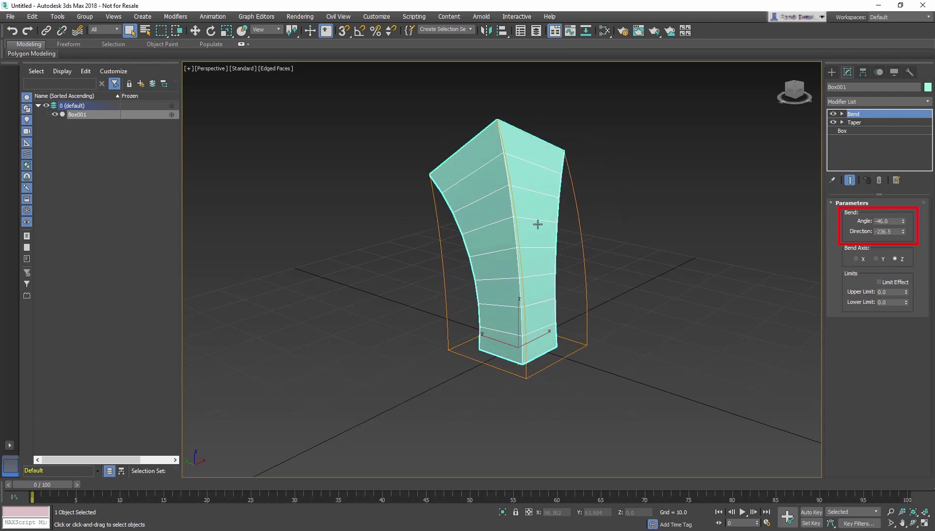
pyautogui.rightClick(903, 221)
pyautogui.rightClick(904, 232)
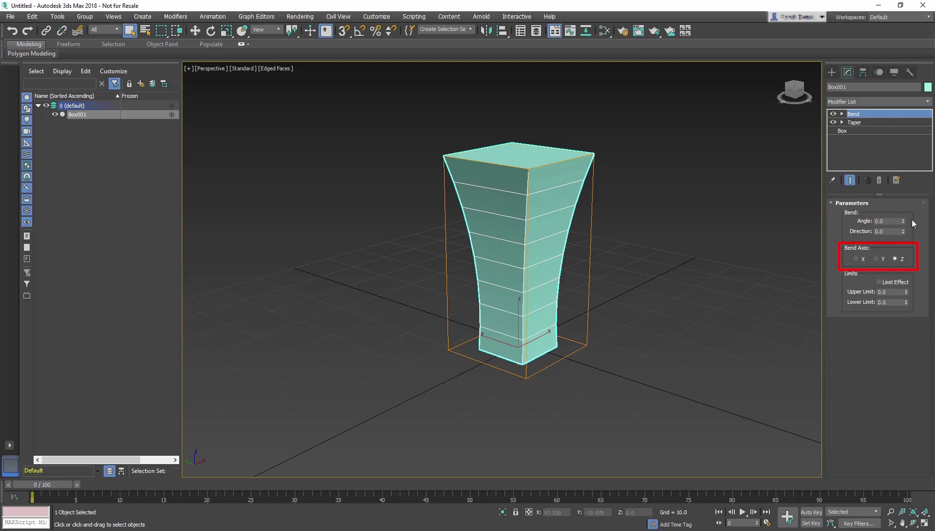
pyautogui.moveTo(902, 221); pyautogui.dragTo(899, 159)
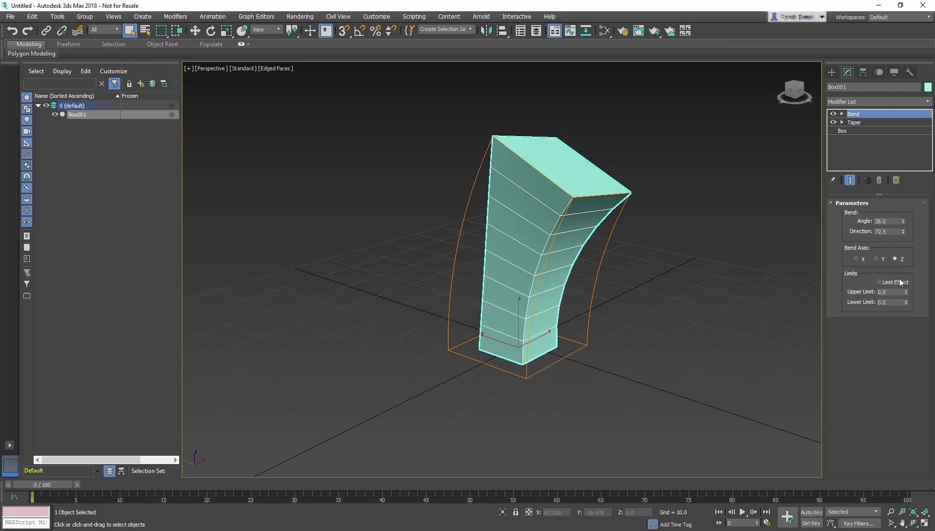
pyautogui.click(878, 282)
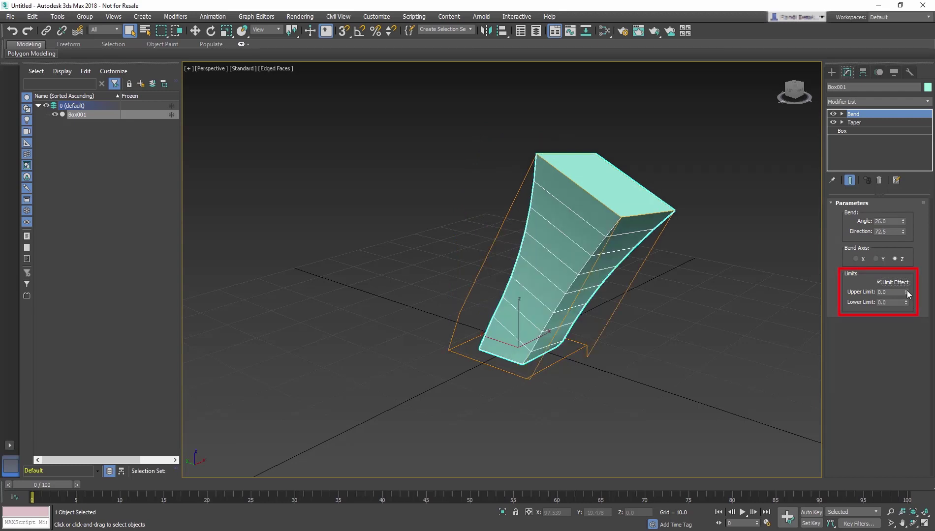
pyautogui.moveTo(906, 292); pyautogui.dragTo(892, 217)
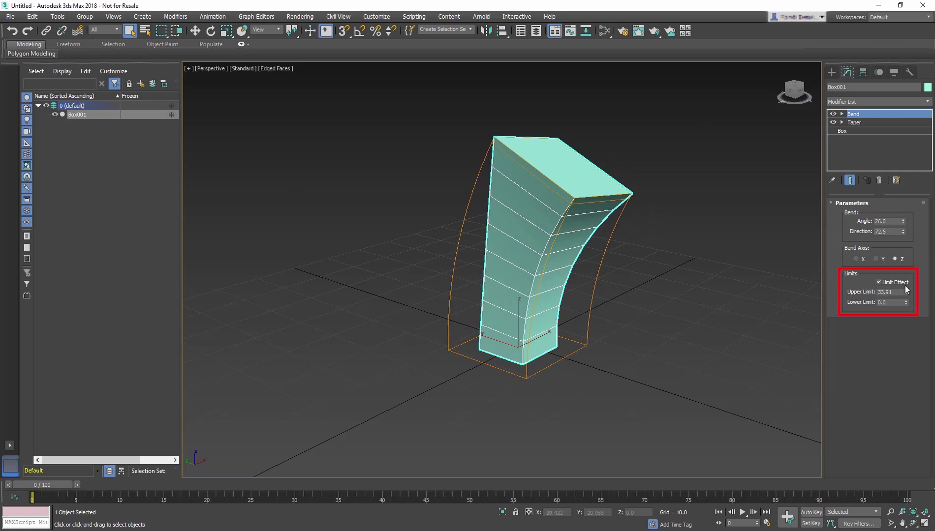
pyautogui.moveTo(906, 302); pyautogui.dragTo(904, 334)
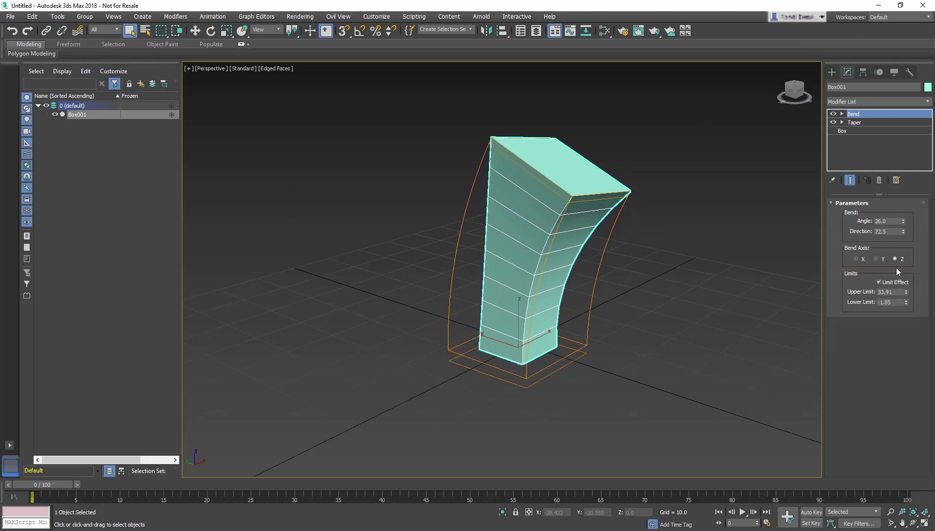
pyautogui.click(888, 279)
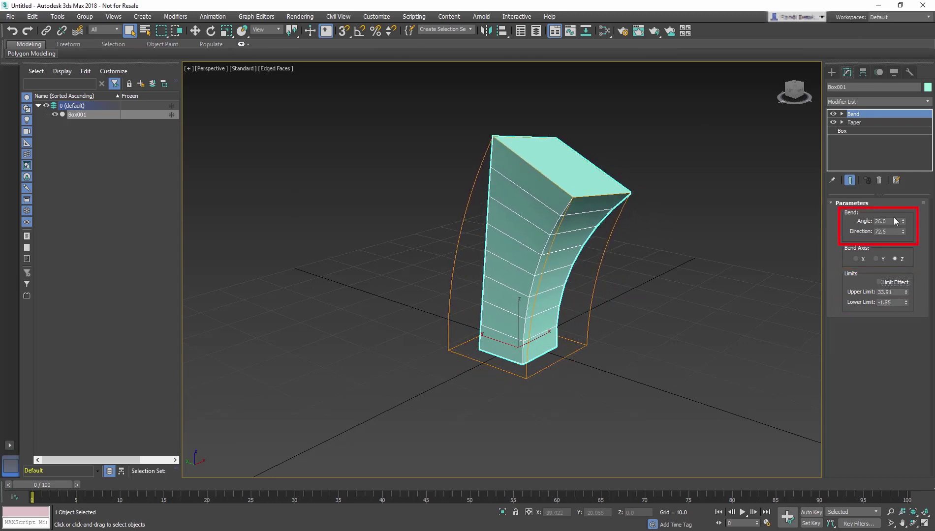
# Set the Bend's Angle to 12.5 and Direction to 90
pyautogui.doubleClick(881, 221)
pyautogui.write('12.5')
pyautogui.press('Tab')
pyautogui.write('90')
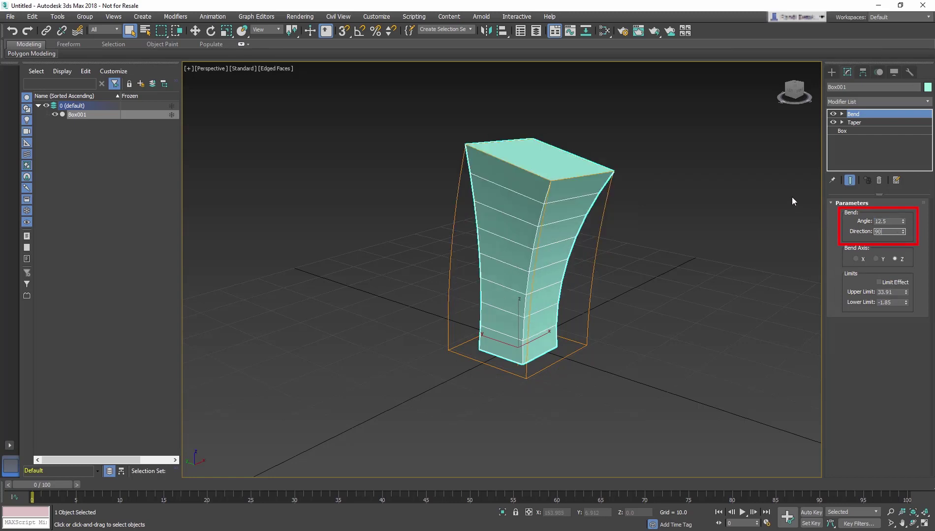
pyautogui.press('Return')
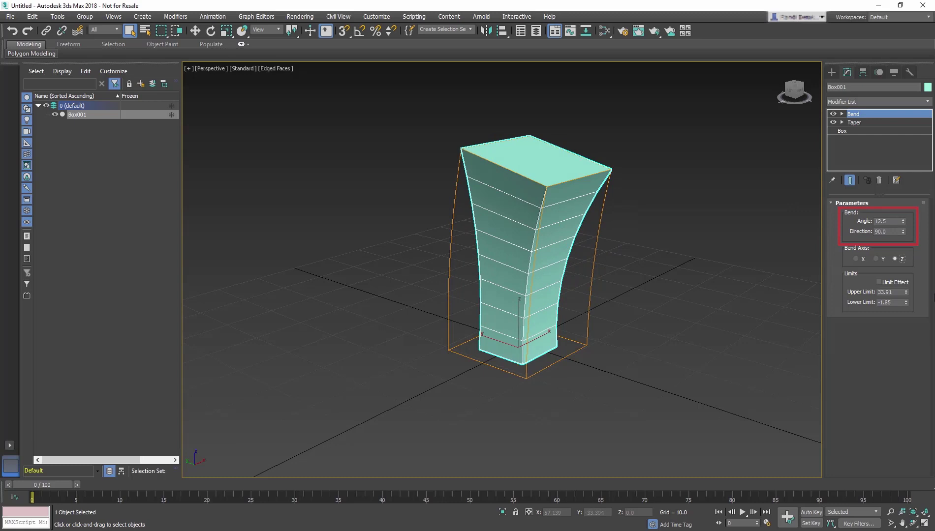
# Reset the first Bend's limits to 0 and add a second Bend with Angle -20
pyautogui.rightClick(906, 291)
pyautogui.rightClick(905, 302)
pyautogui.click(928, 101)
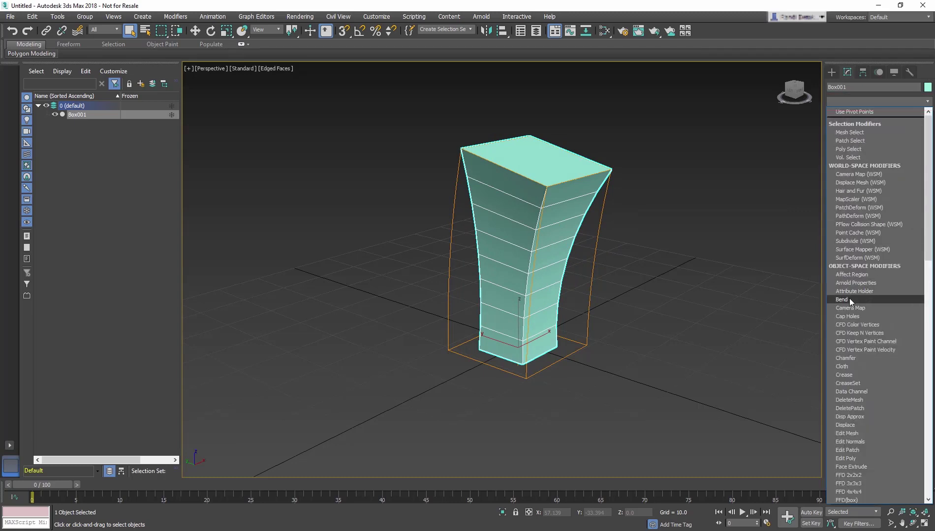
pyautogui.click(849, 299)
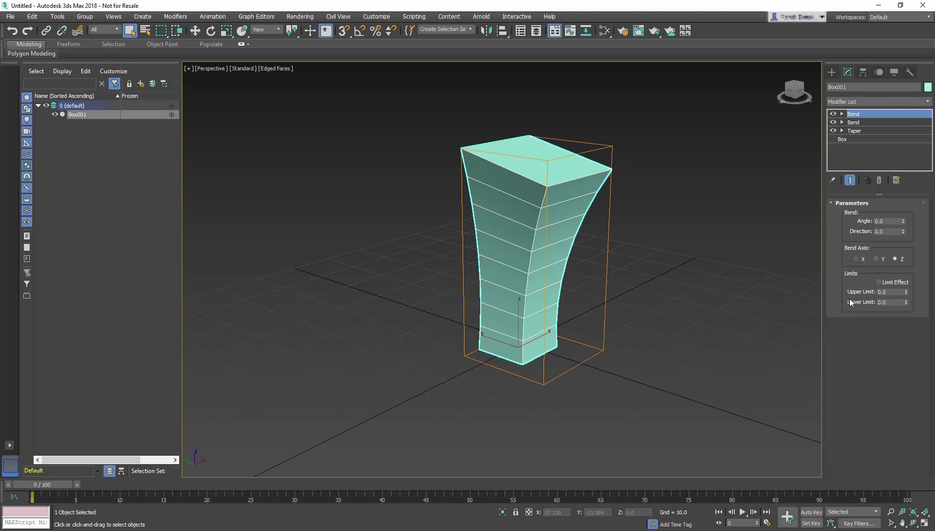
pyautogui.click(890, 221)
pyautogui.write('-20')
pyautogui.press('Tab')
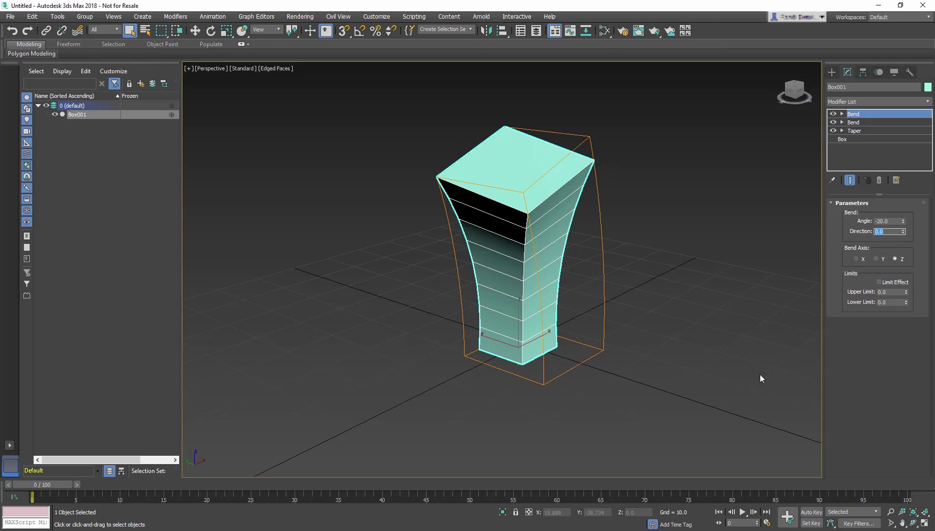
pyautogui.keyDown('alt'); pyautogui.moveTo(760, 374); pyautogui.dragTo(677, 363, button='middle'); pyautogui.keyUp('alt')
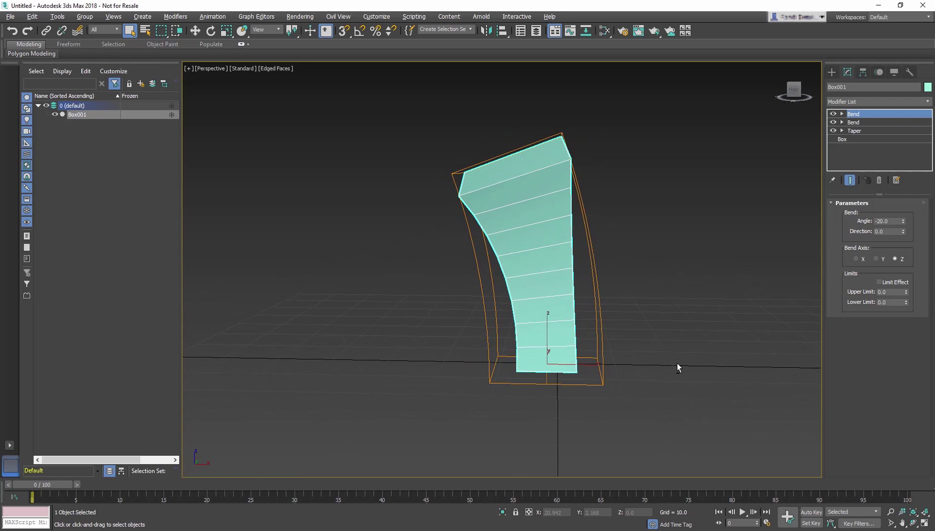
# Add Edit Poly above the Bends and Taper, then orbit around the box
pyautogui.click(928, 101)
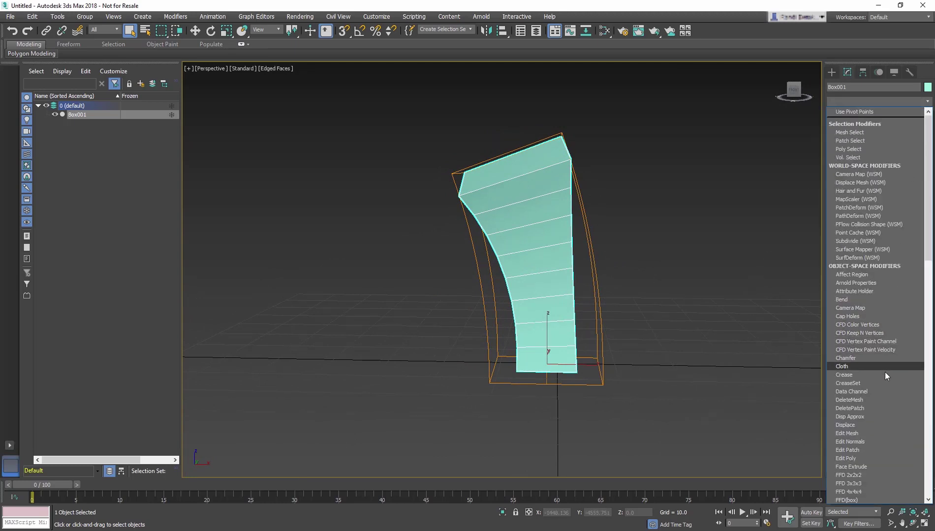
pyautogui.click(877, 459)
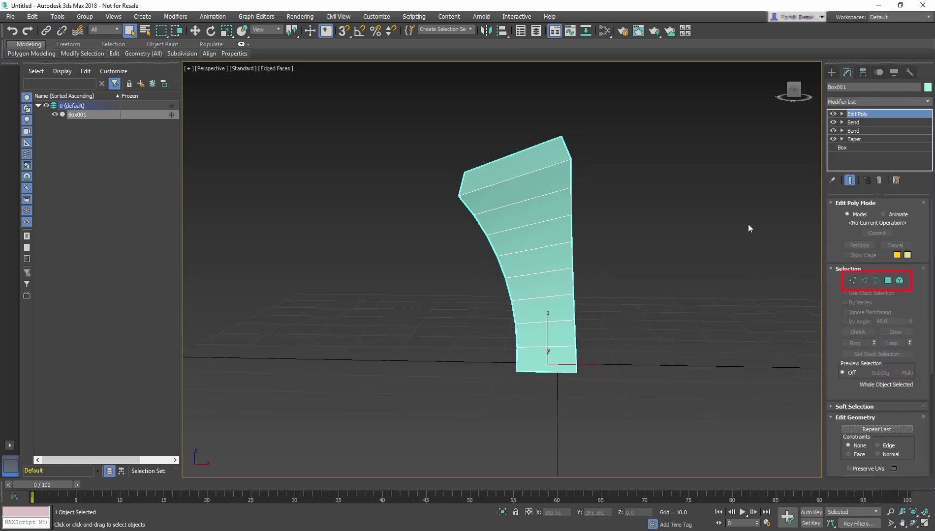
pyautogui.keyDown('alt'); pyautogui.moveTo(712, 185); pyautogui.dragTo(730, 199, button='middle'); pyautogui.keyUp('alt')
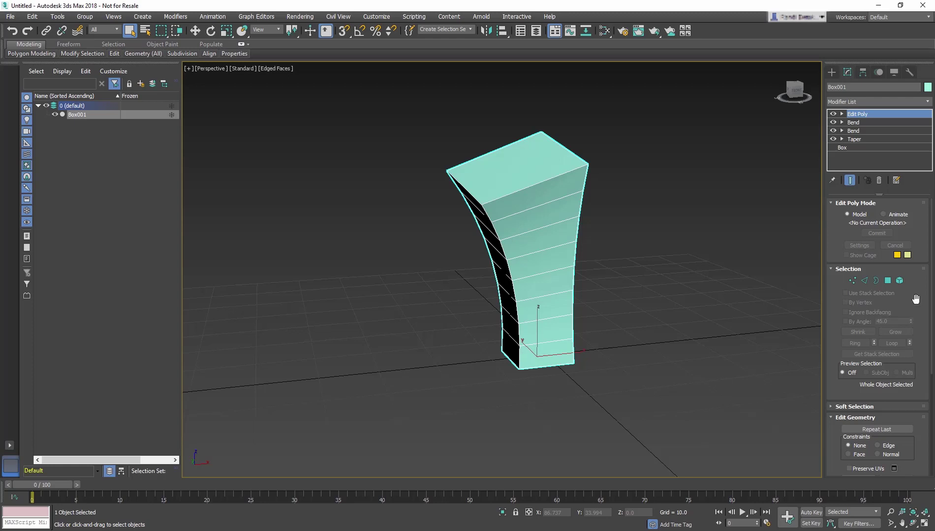
# Select the box's top polygon in Polygon mode, delete it, and return to object level
pyautogui.click(888, 280)
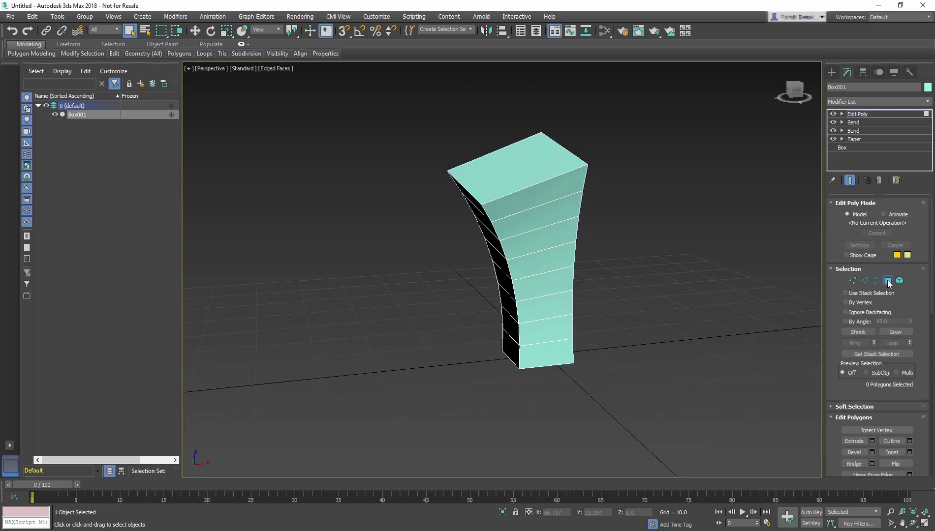
pyautogui.click(526, 160)
pyautogui.keyDown('alt'); pyautogui.moveTo(526, 159); pyautogui.dragTo(538, 167, button='middle'); pyautogui.keyUp('alt')
pyautogui.scroll(4, 538, 176)
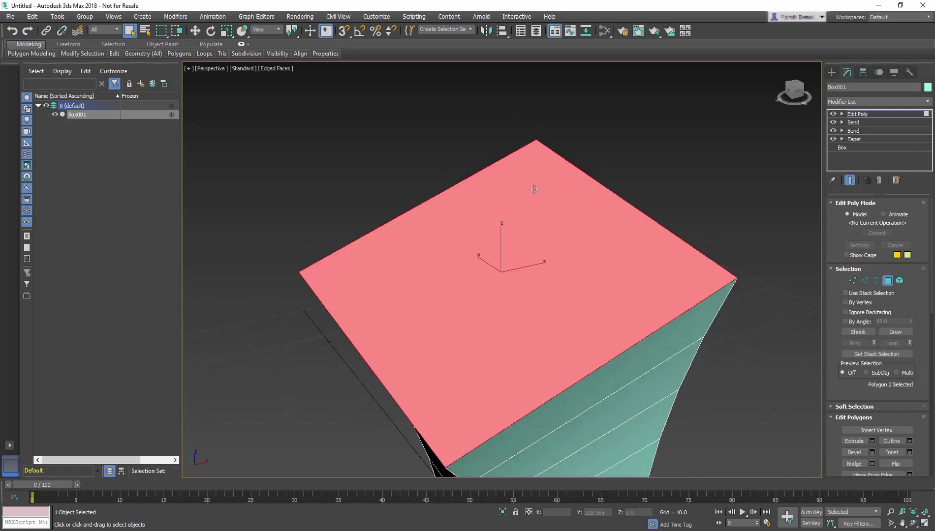
pyautogui.scroll(-2, 537, 190)
pyautogui.press('Delete')
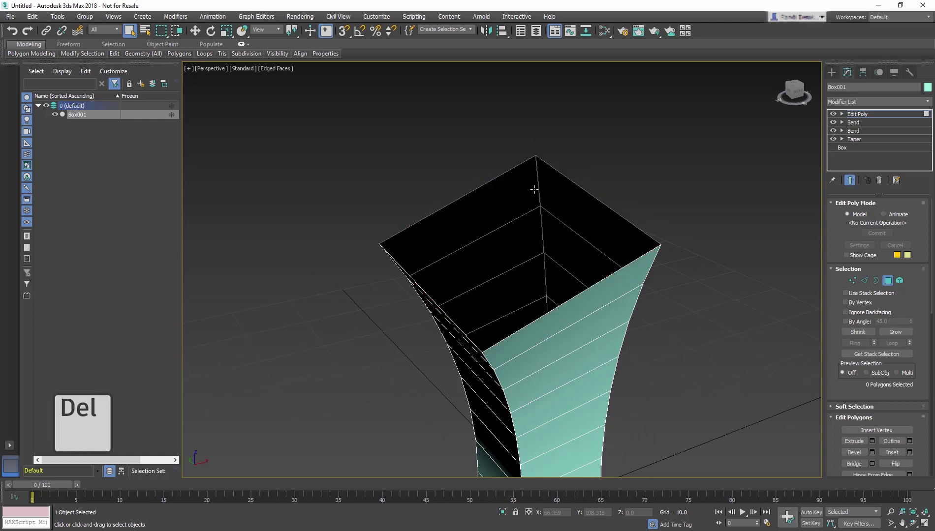
pyautogui.keyDown('alt'); pyautogui.moveTo(535, 189); pyautogui.dragTo(545, 183, button='middle'); pyautogui.keyUp('alt')
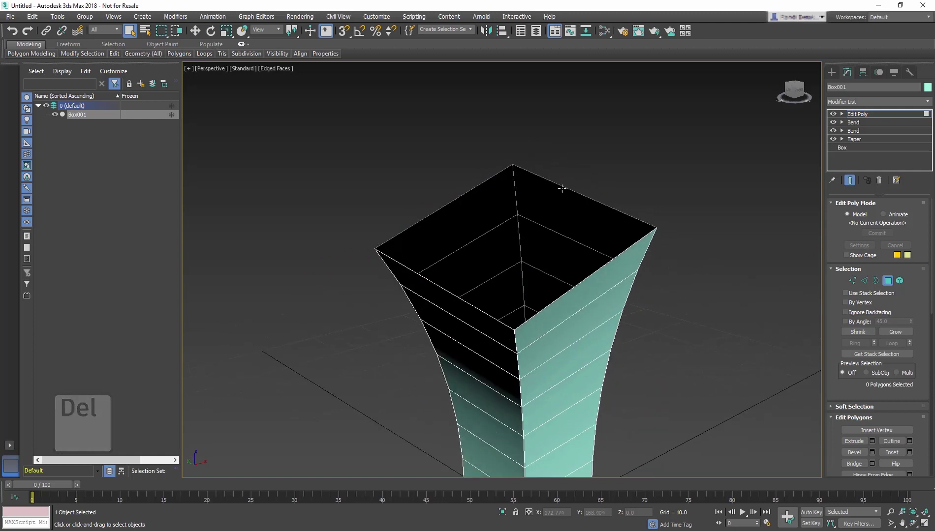
pyautogui.click(889, 280)
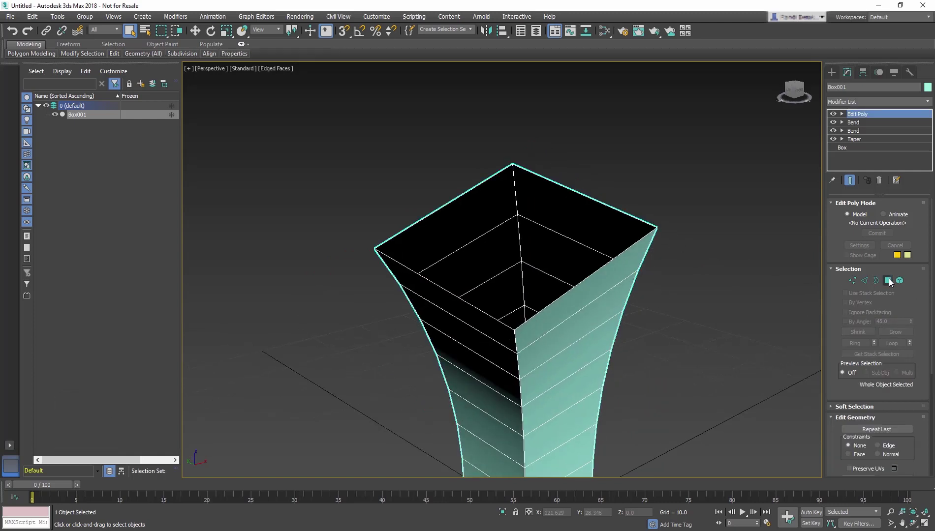
# Add a Shell modifier with Outer Amount 1.0 and orbit to inspect the thickened walls
pyautogui.click(928, 101)
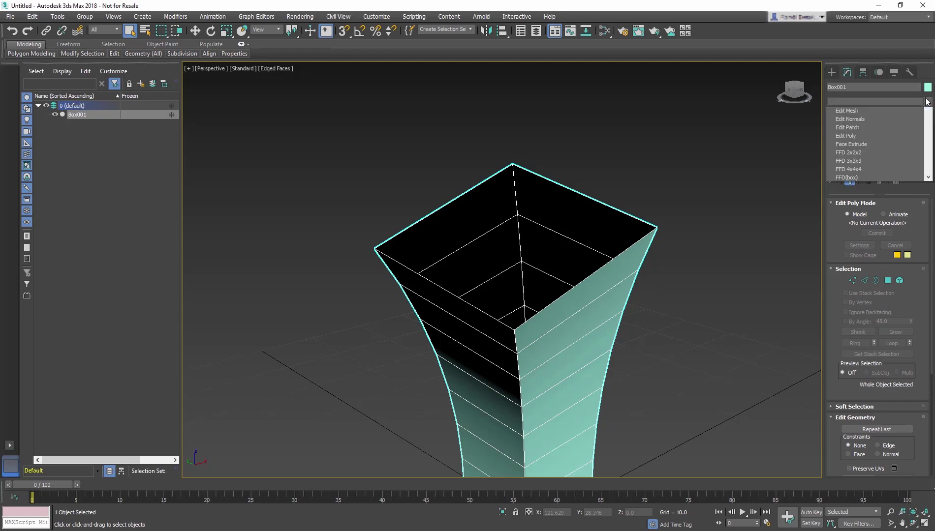
pyautogui.scroll(-5, 855, 338)
pyautogui.scroll(-15, 855, 338)
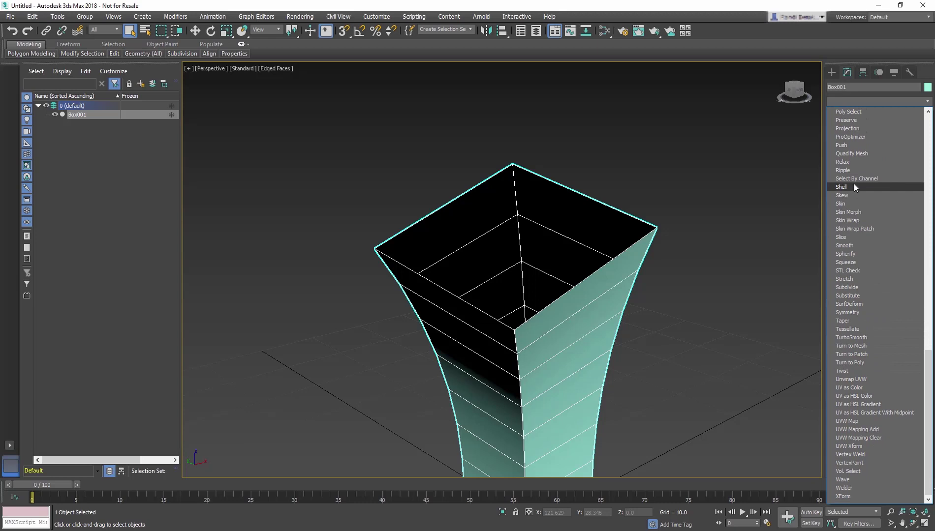
pyautogui.click(854, 186)
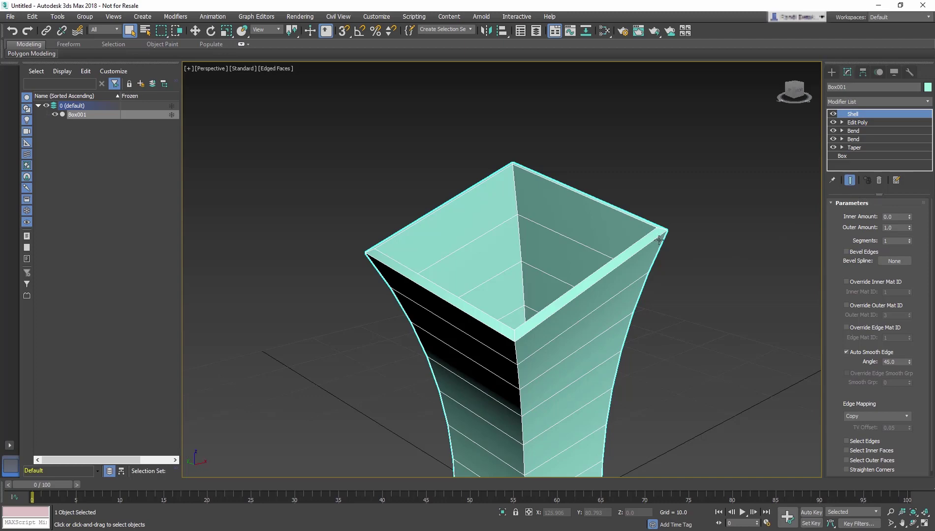
pyautogui.keyDown('alt'); pyautogui.moveTo(743, 308); pyautogui.dragTo(763, 307, button='middle'); pyautogui.keyUp('alt')
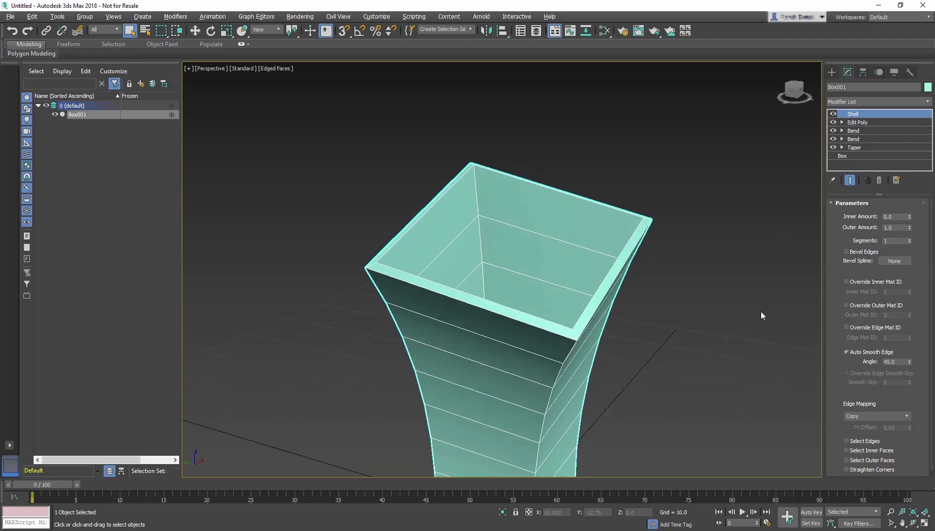
pyautogui.keyDown('alt'); pyautogui.moveTo(761, 316); pyautogui.dragTo(739, 268, button='middle'); pyautogui.keyUp('alt')
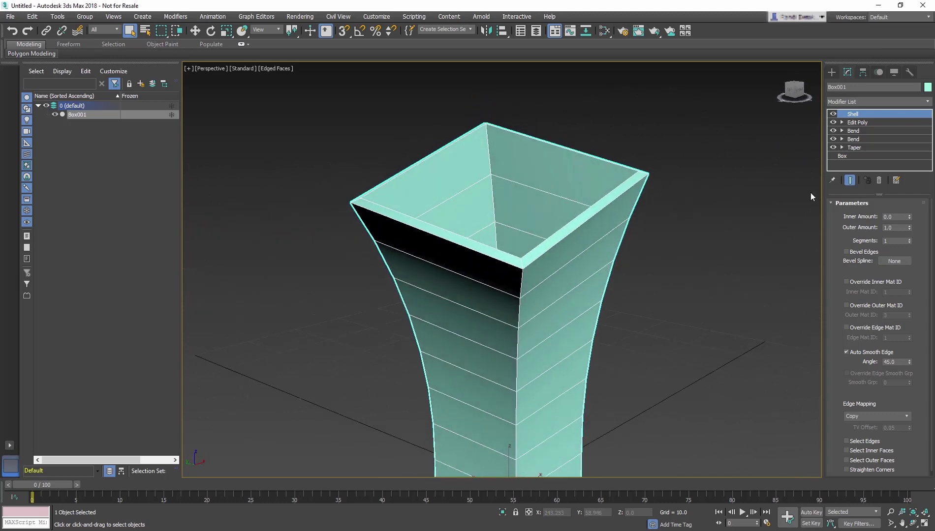
pyautogui.click(880, 123)
pyautogui.click(879, 131)
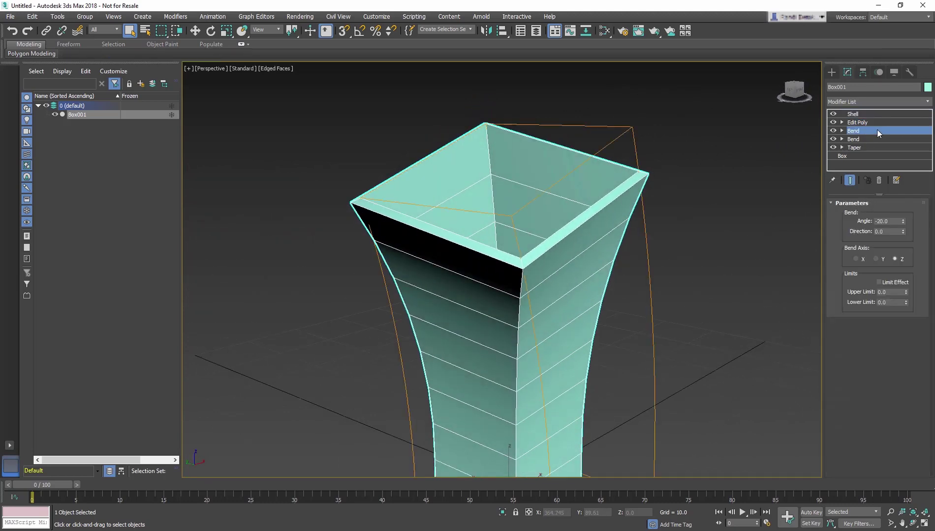
pyautogui.moveTo(904, 234); pyautogui.dragTo(910, 242)
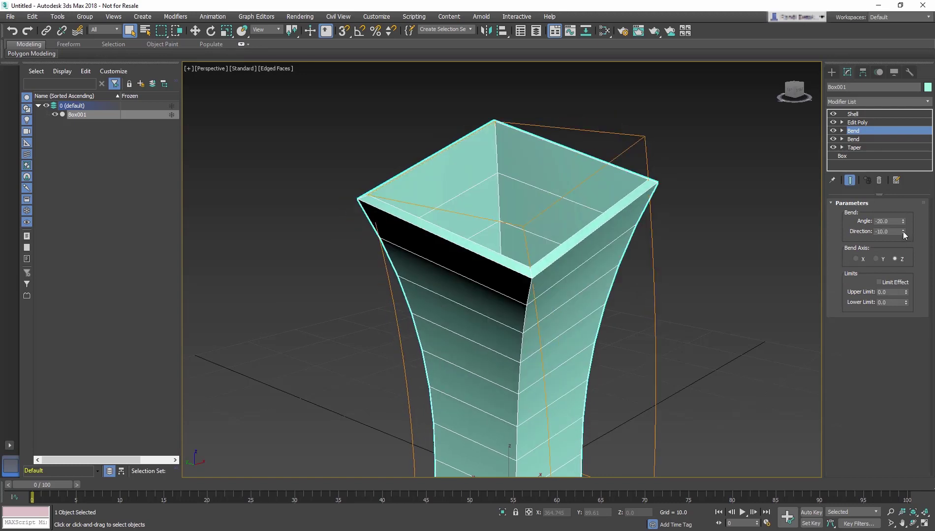
pyautogui.rightClick(903, 233)
pyautogui.click(873, 114)
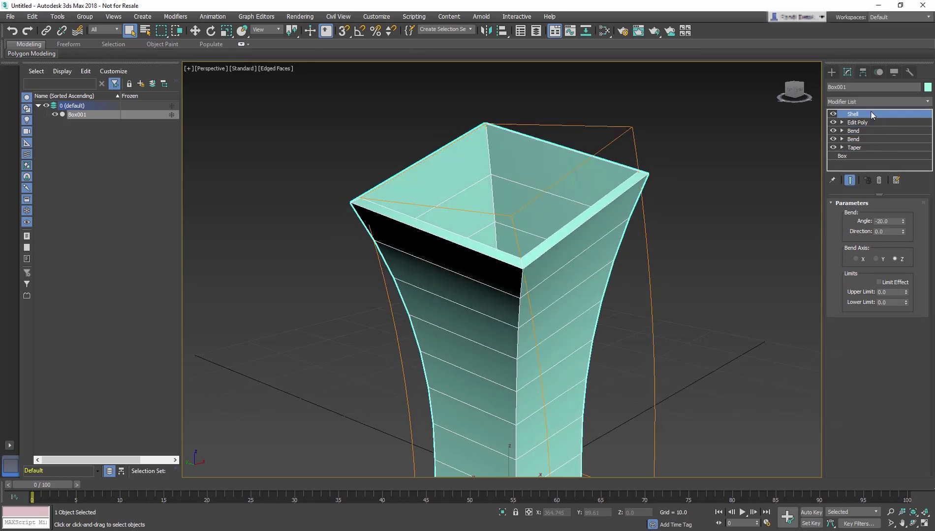
pyautogui.click(928, 104)
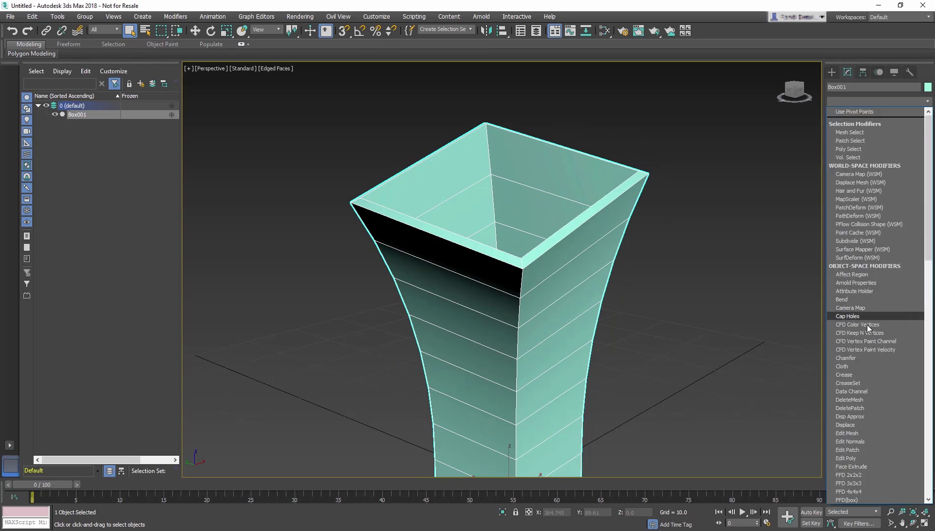
pyautogui.click(867, 375)
pyautogui.moveTo(911, 215); pyautogui.dragTo(896, 152)
pyautogui.click(878, 181)
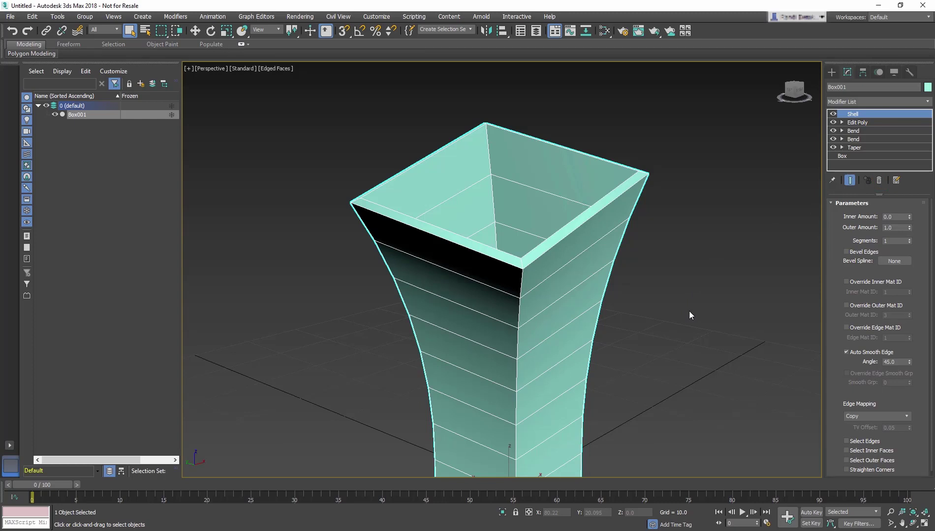
pyautogui.press('z')
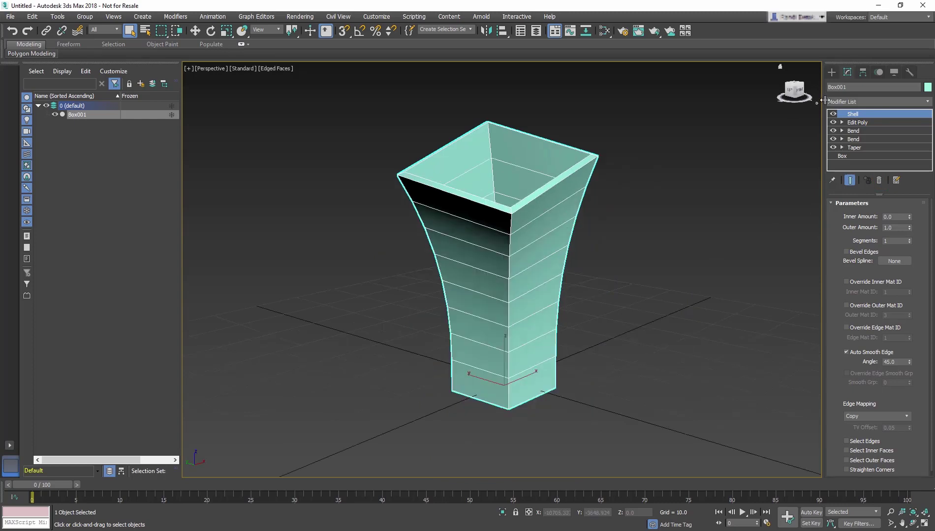
pyautogui.rightClick(884, 116)
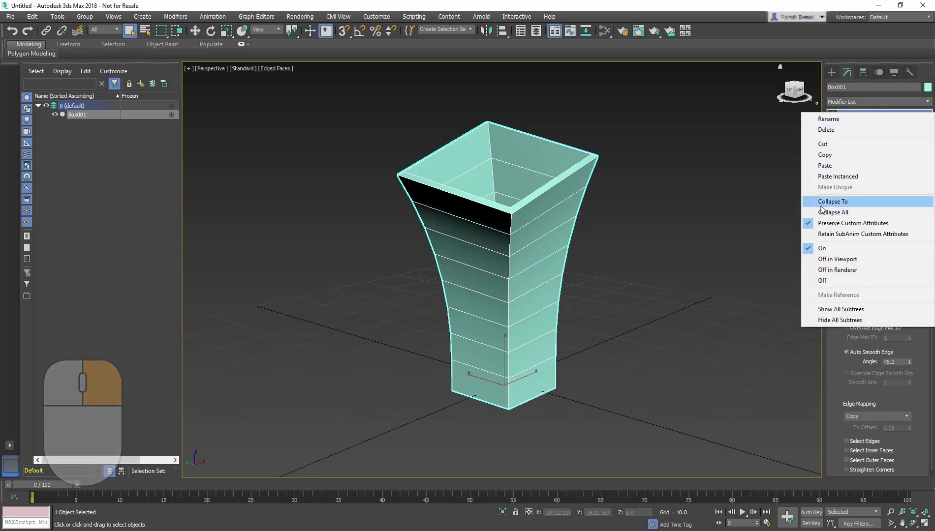
pyautogui.click(758, 221)
pyautogui.click(758, 220)
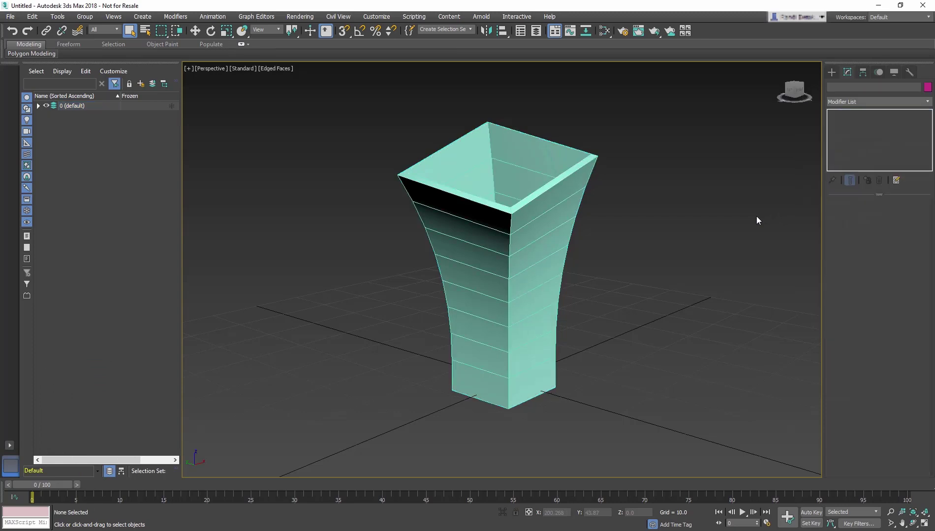
pyautogui.click(575, 192)
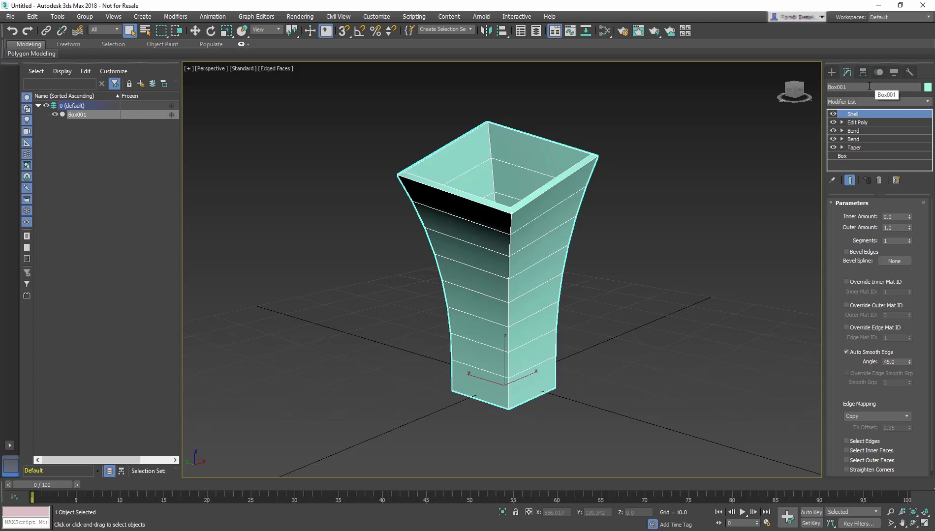
# Rename the object to TrashCan_001
pyautogui.click(883, 87)
pyautogui.write('TrashCan_')
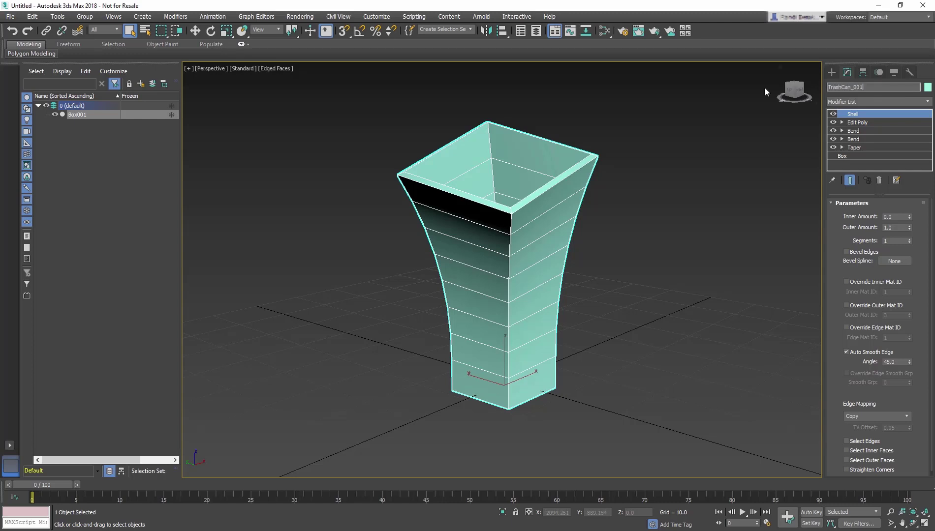
pyautogui.press('Return')
# Change TrashCan_001's object colour to orange
pyautogui.click(928, 89)
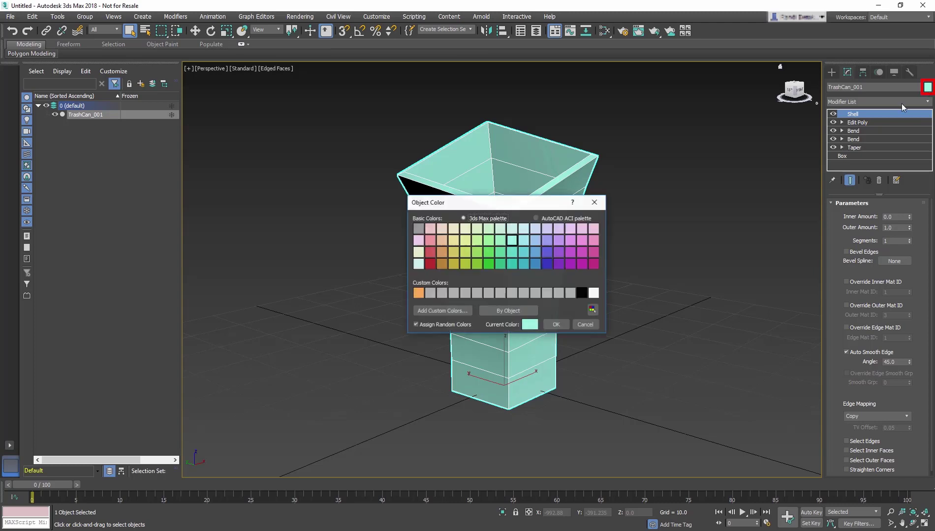
pyautogui.click(442, 263)
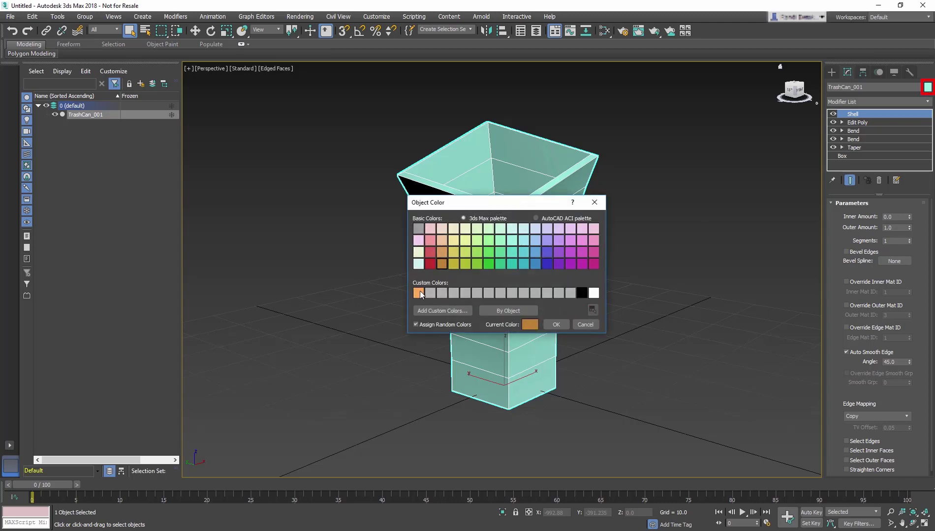
pyautogui.click(555, 325)
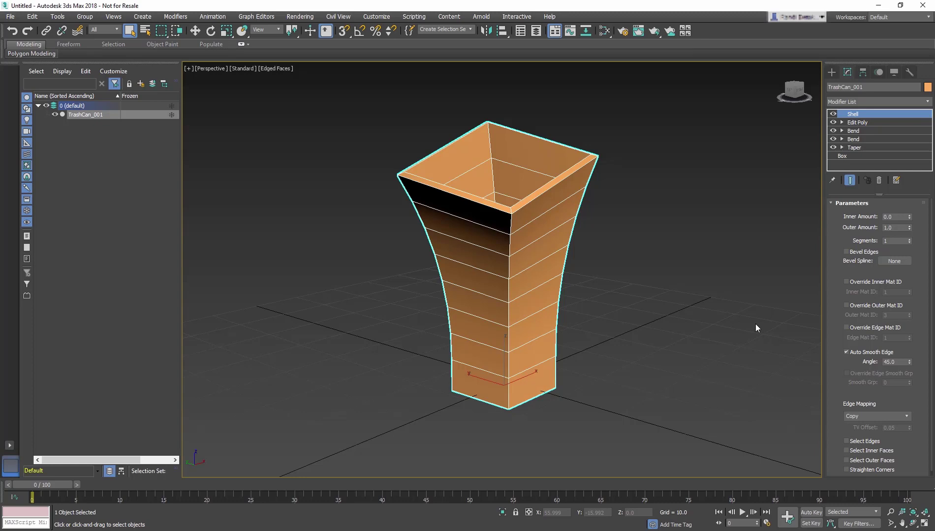
# Mirror the trash can on the Y axis as an Instance with a 10.25 offset
pyautogui.click(487, 32)
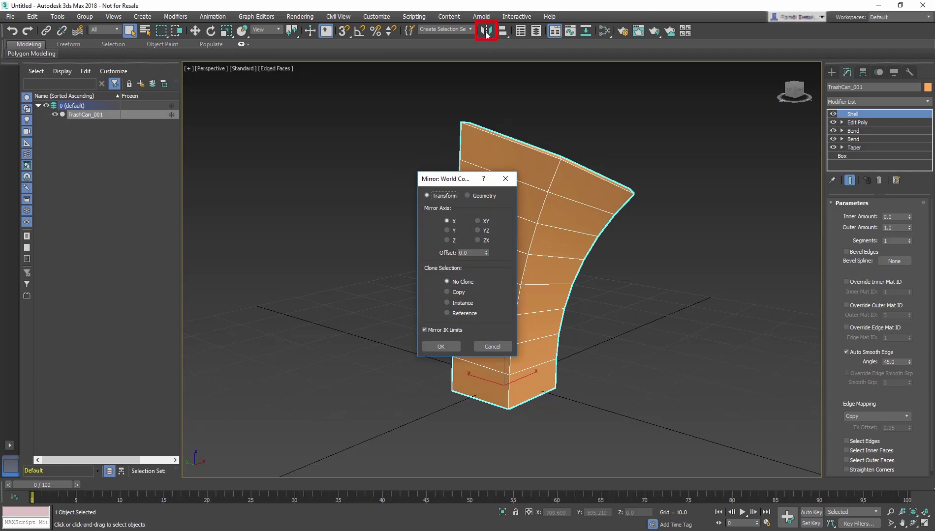
pyautogui.moveTo(473, 188); pyautogui.dragTo(697, 264)
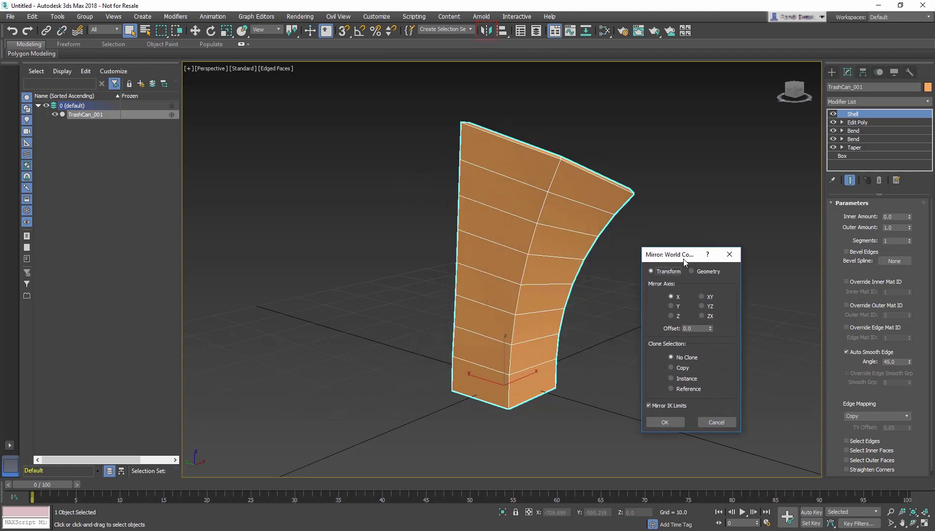
pyautogui.click(672, 307)
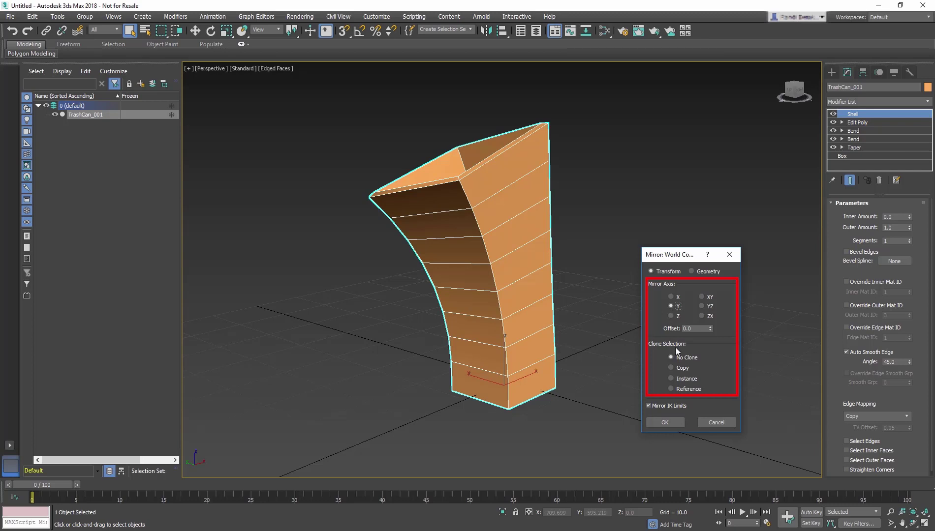
pyautogui.click(683, 379)
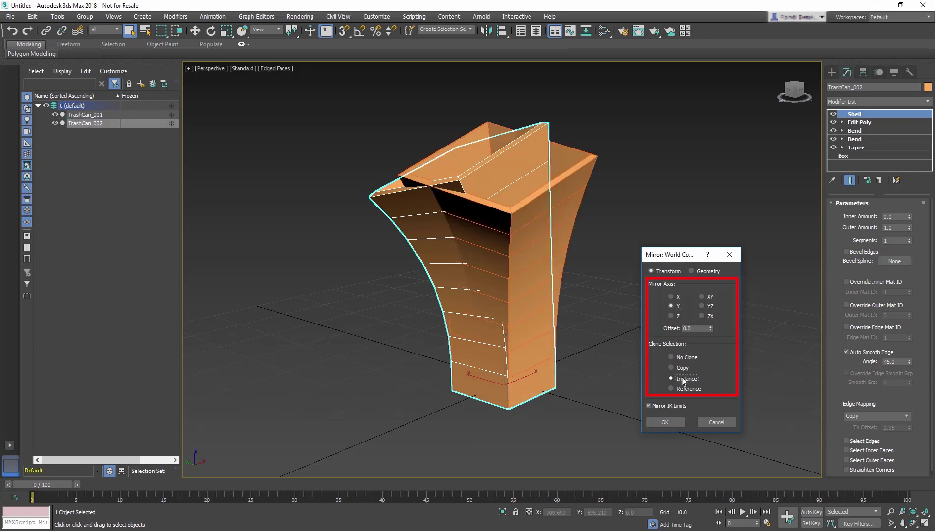
pyautogui.moveTo(712, 332)
pyautogui.mouseDown()
pyautogui.moveTo(640, 293)
pyautogui.moveTo(586, 169)
pyautogui.moveTo(640, 292)
pyautogui.moveTo(725, 341)
pyautogui.mouseUp()
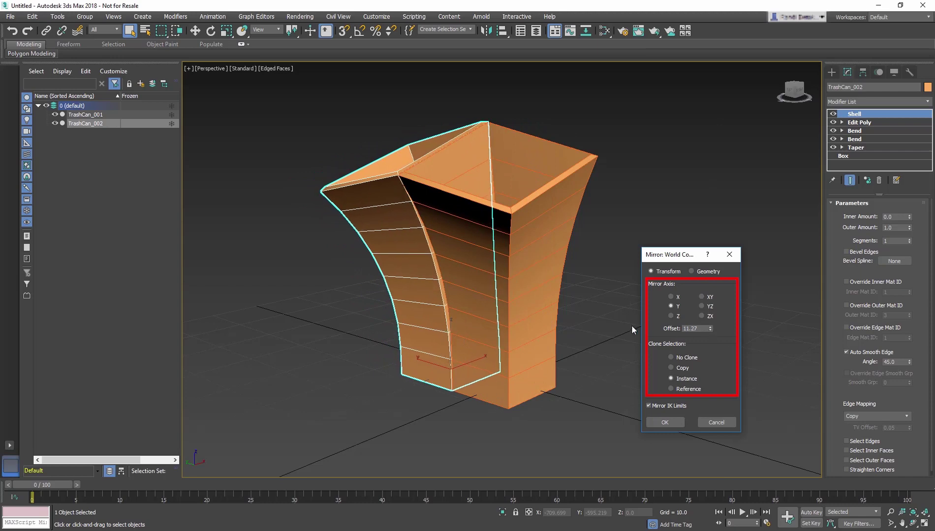
pyautogui.write('10.25')
pyautogui.press('Return')
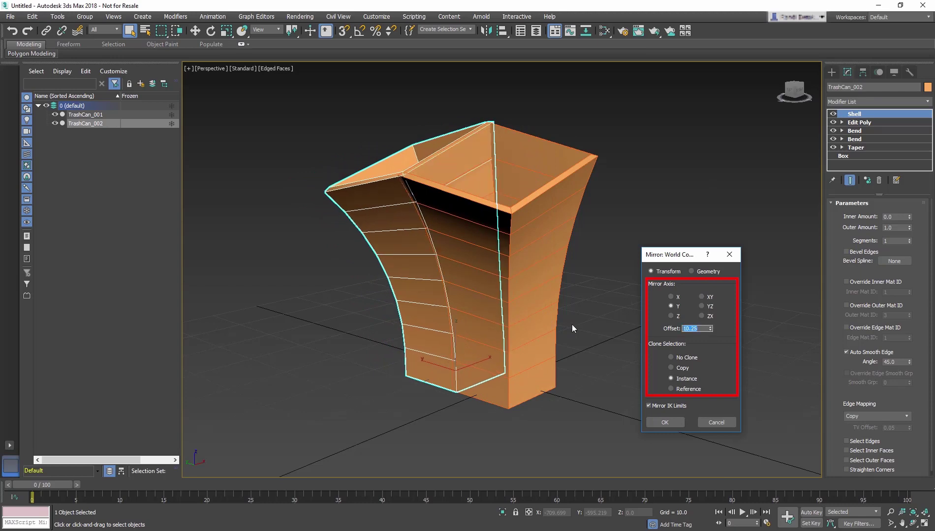
pyautogui.click(674, 423)
pyautogui.moveTo(561, 345)
pyautogui.keyDown('alt'); pyautogui.mouseDown(button='middle')
pyautogui.moveTo(561, 315)
pyautogui.moveTo(560, 338)
pyautogui.mouseUp(button='middle'); pyautogui.keyUp('alt')
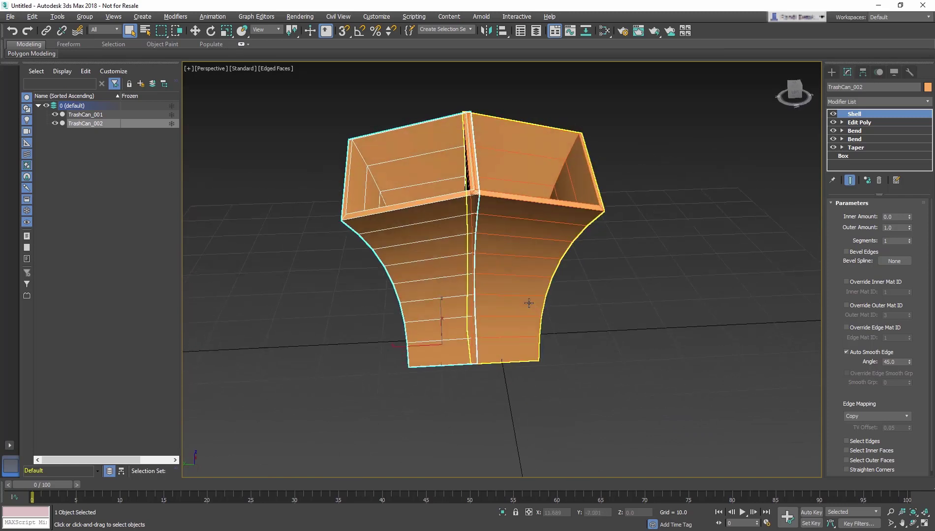
# Slide the mirrored copy flush against the trash can and rename it RecycleCan_001
pyautogui.press('w')
pyautogui.moveTo(403, 348); pyautogui.dragTo(397, 348)
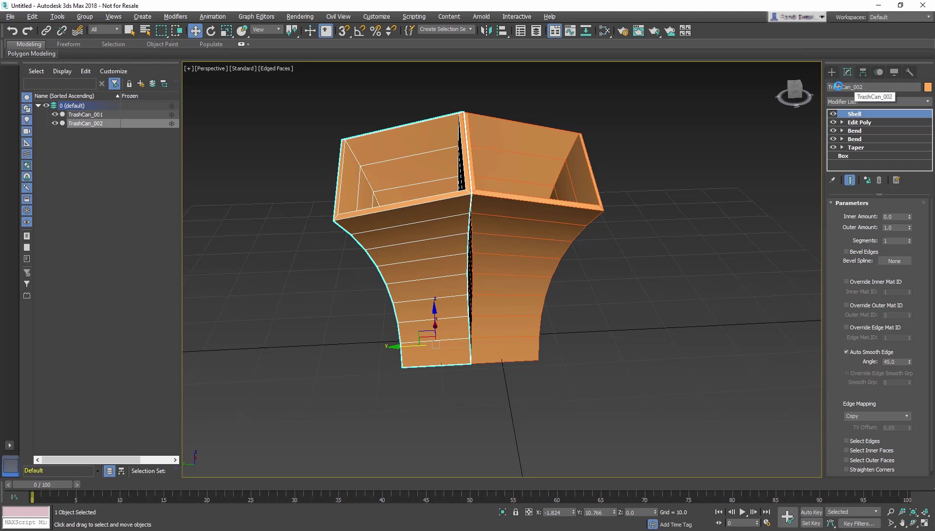
pyautogui.moveTo(840, 87); pyautogui.dragTo(709, 91)
pyautogui.write('Recy')
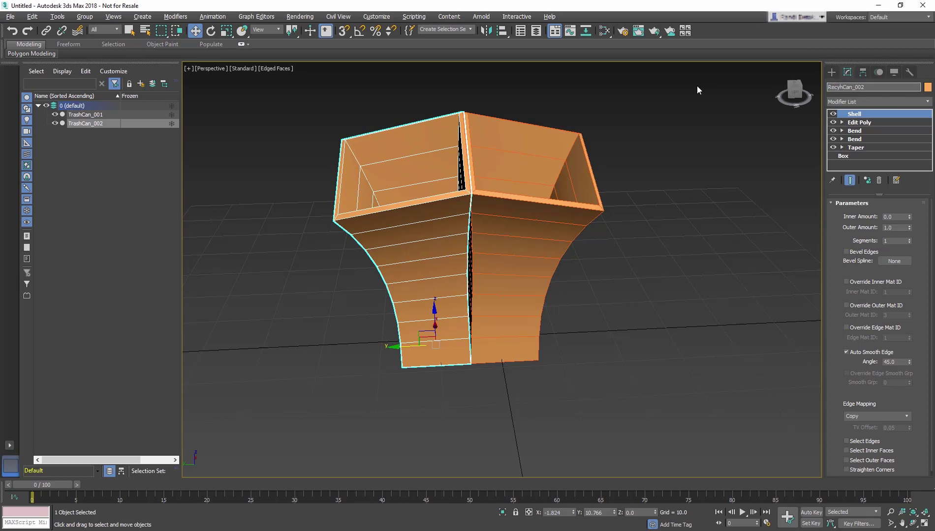
pyautogui.write('cle')
pyautogui.moveTo(865, 87); pyautogui.dragTo(879, 87)
pyautogui.write('1')
pyautogui.press('Return')
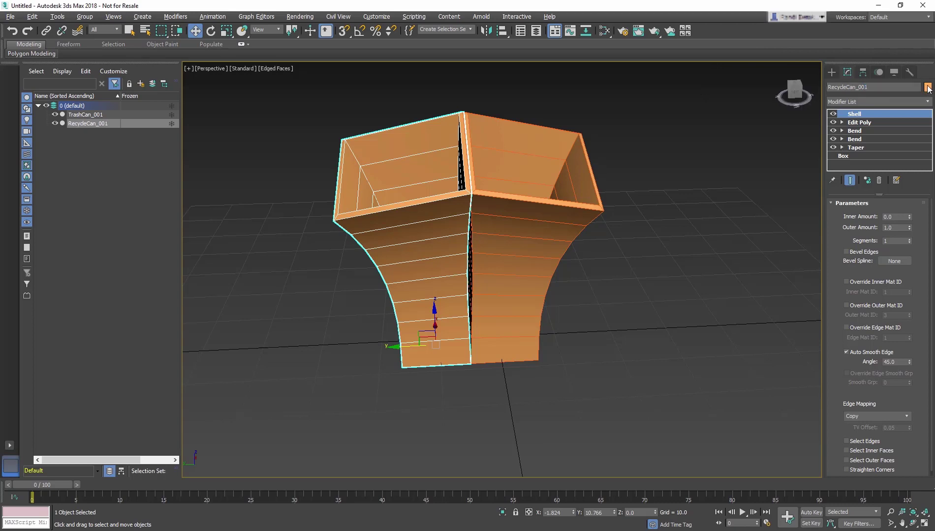
# Set RecycleCan_001's object colour to dark blue
pyautogui.click(928, 87)
pyautogui.click(547, 264)
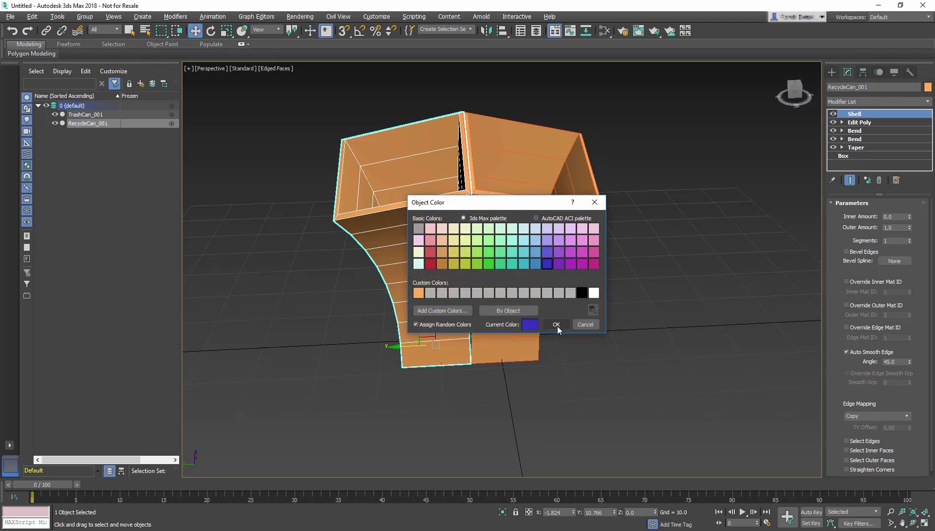
pyautogui.click(556, 324)
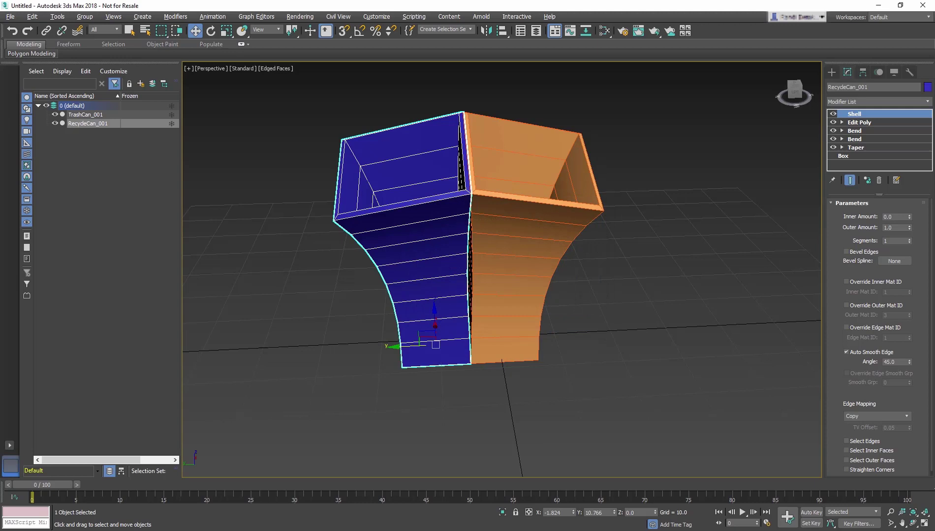
pyautogui.click(10, 16)
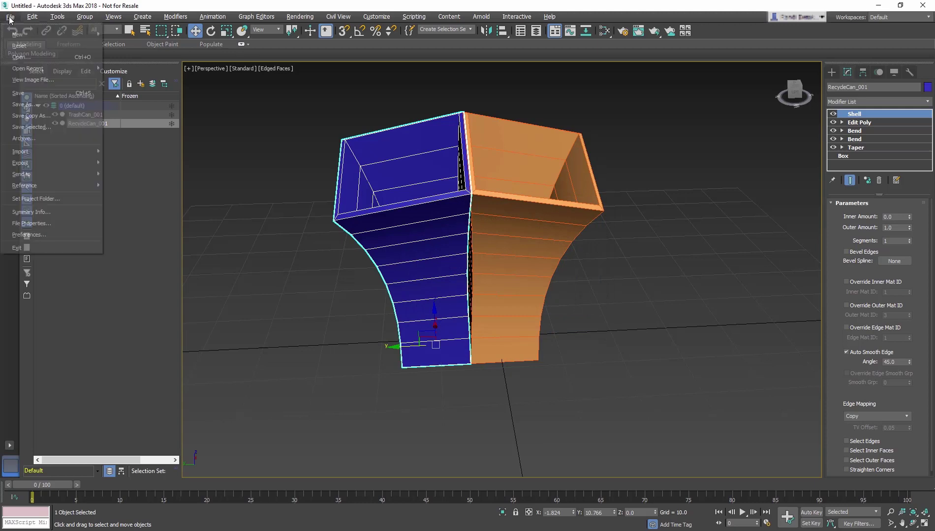
# Start saving the scene as trashRecycle_001.max, then cancel the Save As window
pyautogui.click(29, 104)
pyautogui.write('Trash')
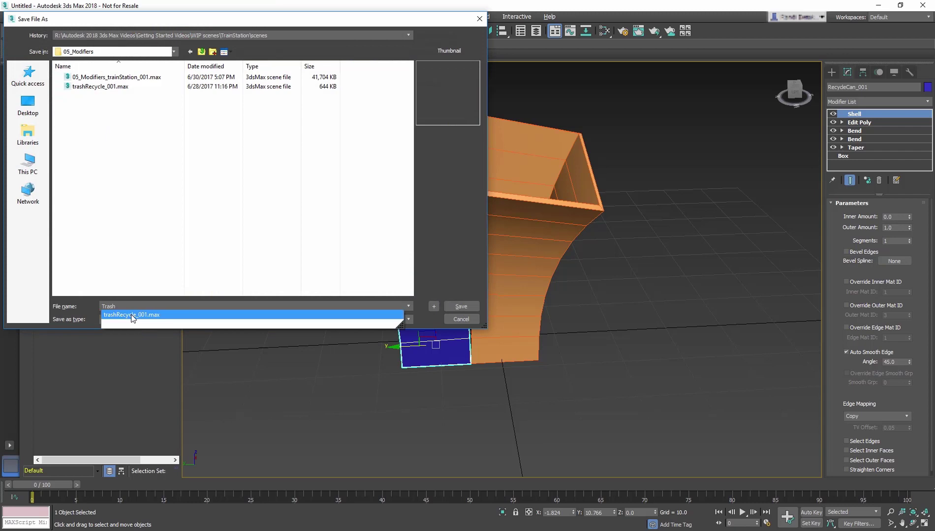
pyautogui.click(132, 317)
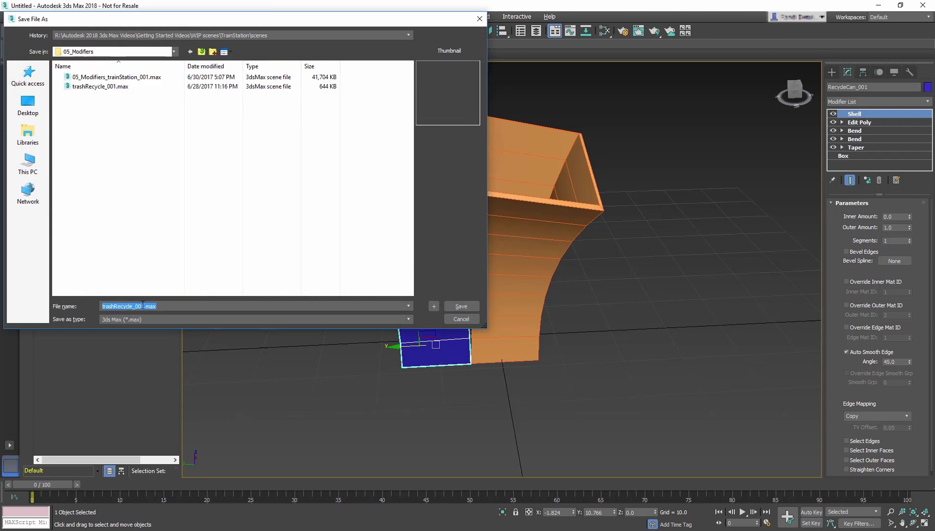
pyautogui.press('Escape')
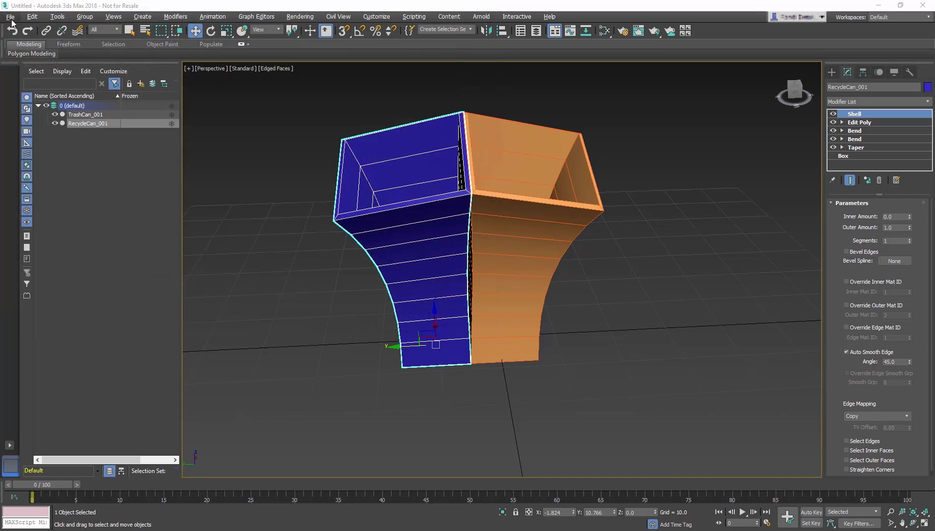
# Open another scene without saving changes, selecting 05_Modifiers_trainStation_001.max
pyautogui.click(10, 16)
pyautogui.click(20, 57)
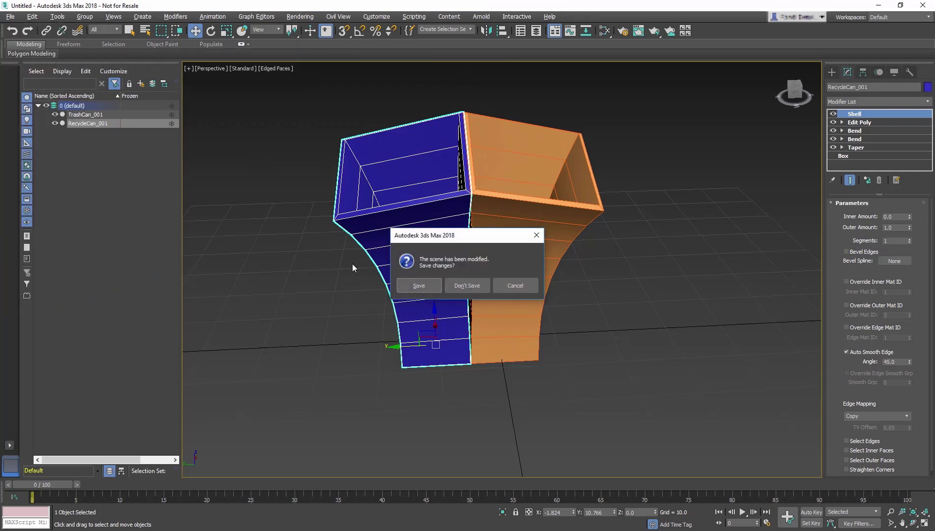
pyautogui.click(468, 287)
pyautogui.click(92, 78)
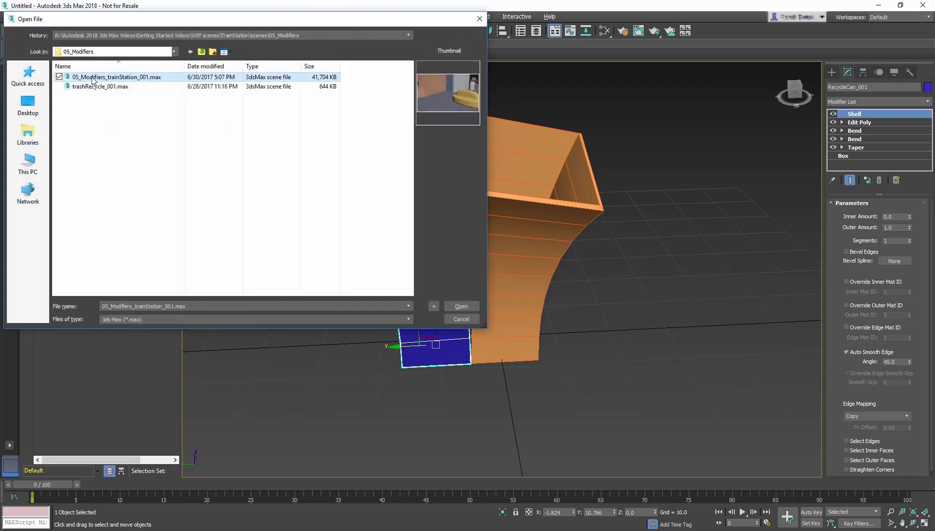
# Open the train station scene and merge RecycleCan_002 and TrashCan_001 from trashRecycle_001.max
pyautogui.doubleClick(92, 78)
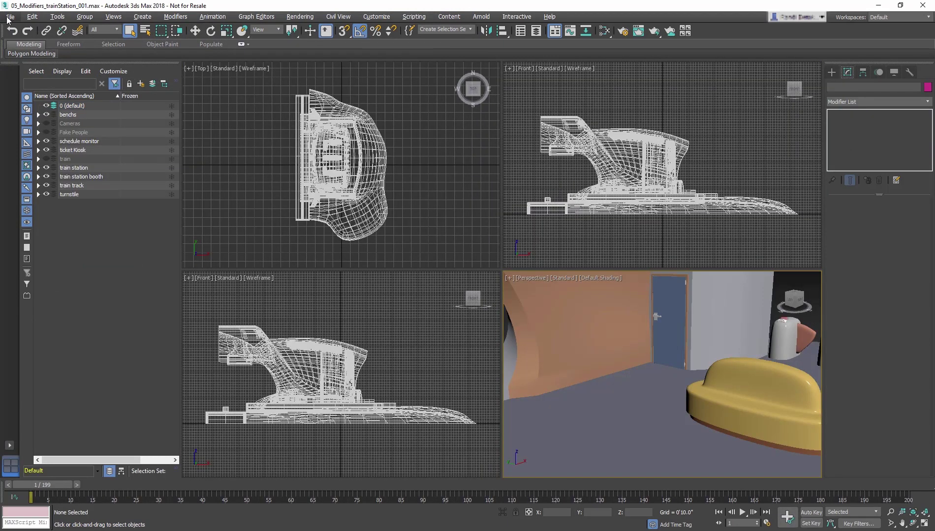
pyautogui.click(8, 17)
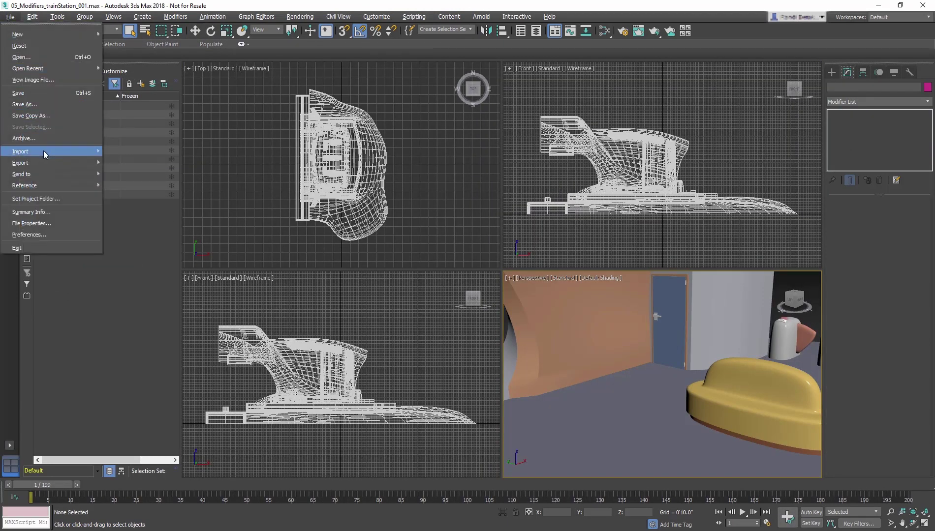
pyautogui.moveTo(45, 153)
pyautogui.click(141, 170)
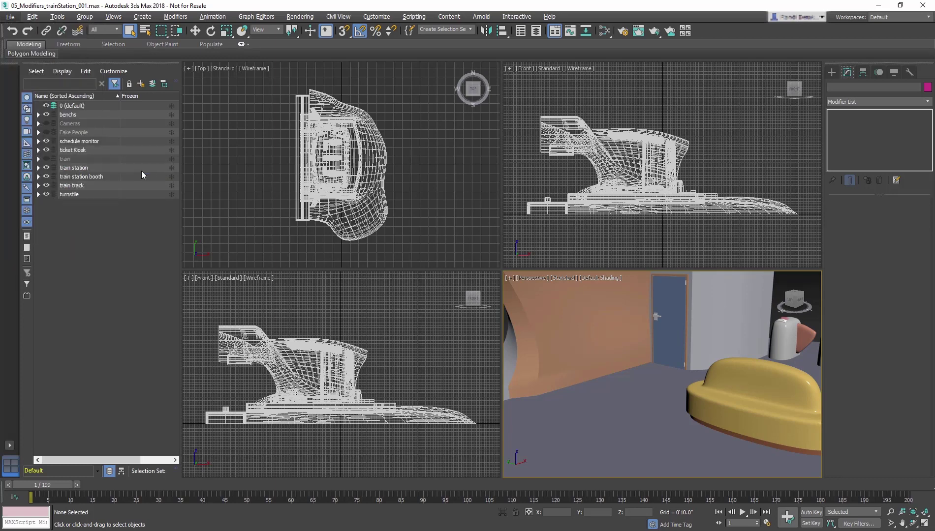
pyautogui.click(106, 89)
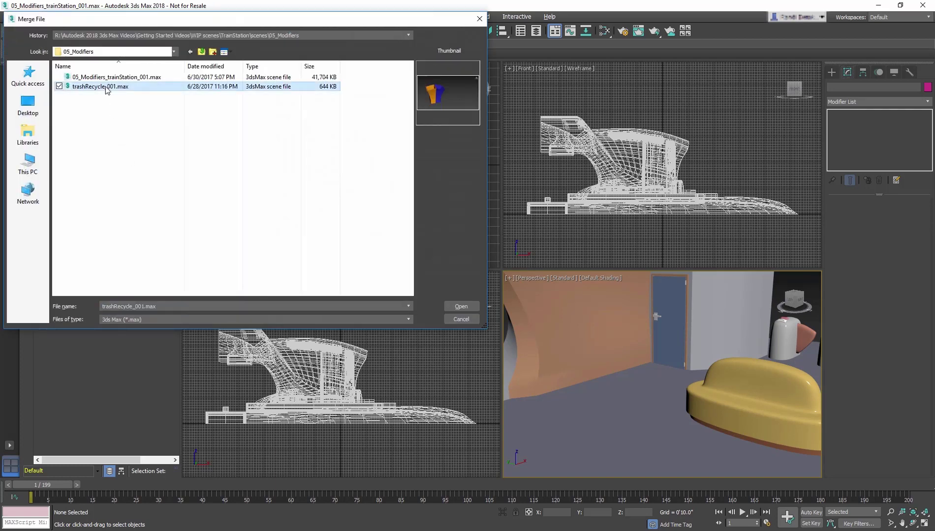
pyautogui.doubleClick(106, 88)
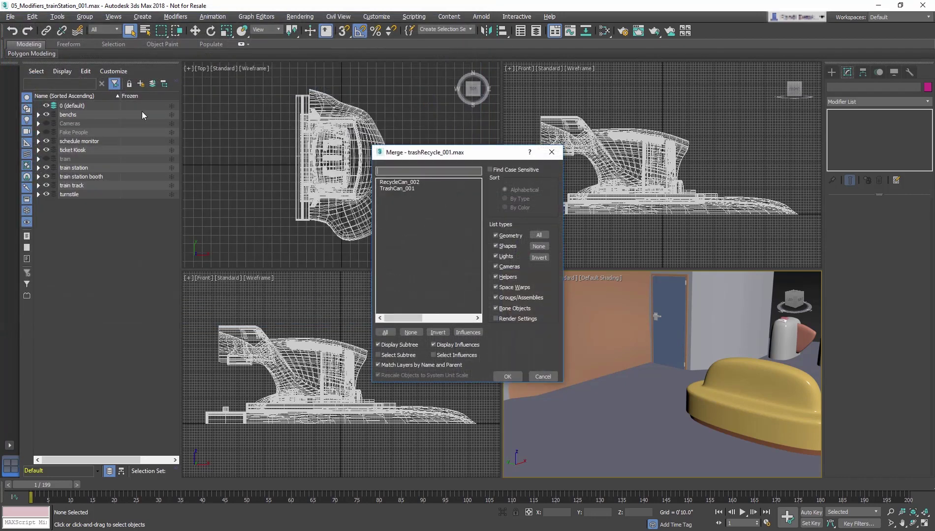
pyautogui.moveTo(429, 182); pyautogui.dragTo(429, 189)
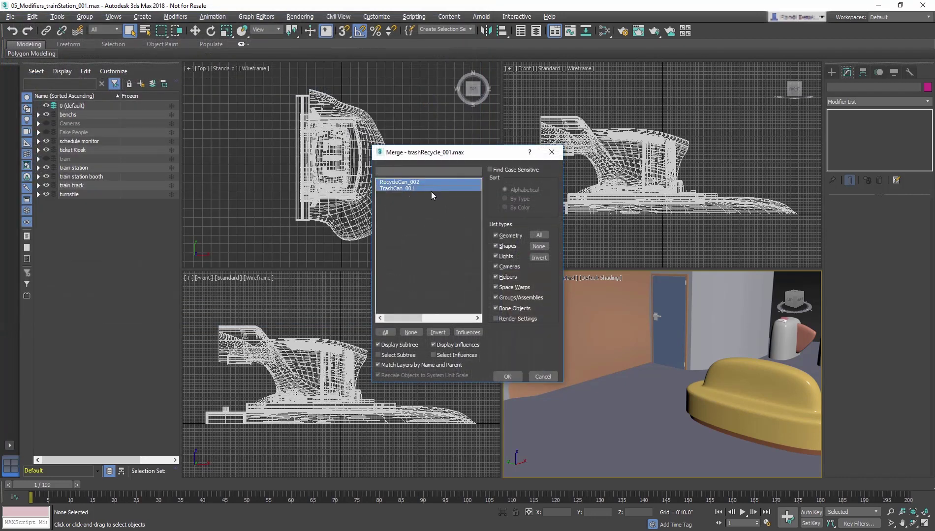
pyautogui.click(508, 377)
# Move the merged cans toward the door, raising them and shifting them along X
pyautogui.moveTo(535, 371); pyautogui.dragTo(581, 386, button='middle')
pyautogui.press('w')
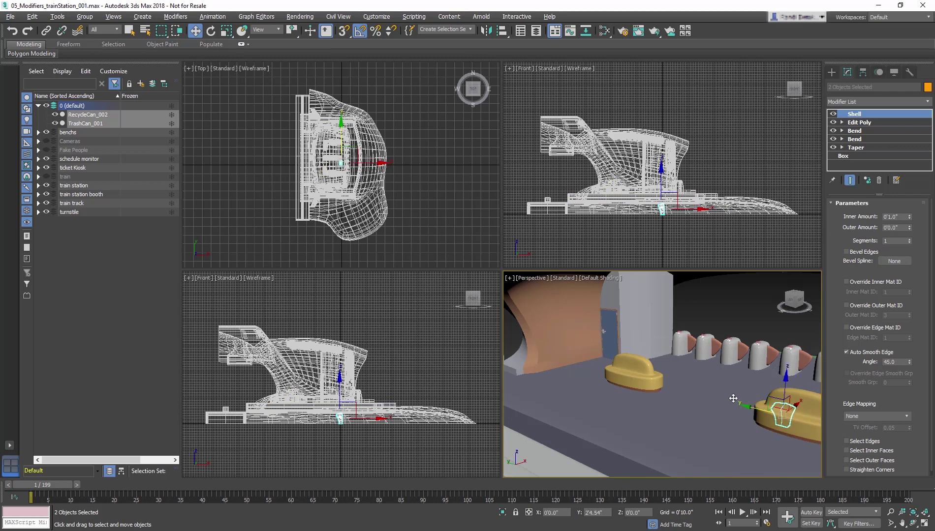
pyautogui.moveTo(733, 399); pyautogui.dragTo(655, 358)
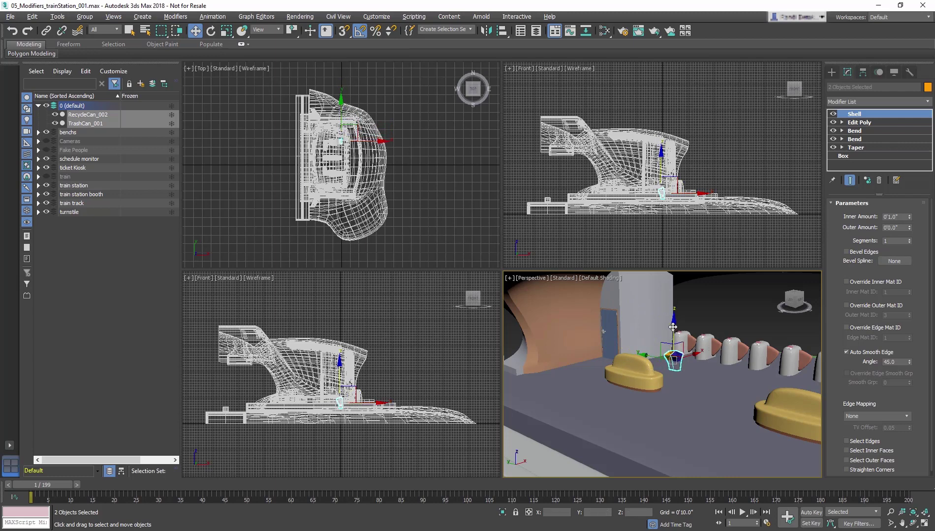
pyautogui.moveTo(689, 350); pyautogui.dragTo(531, 359)
# Frame and rotate the cans, then slide them against the wall by the door
pyautogui.press('z')
pyautogui.keyDown('alt'); pyautogui.moveTo(542, 371); pyautogui.dragTo(586, 391, button='middle'); pyautogui.keyUp('alt')
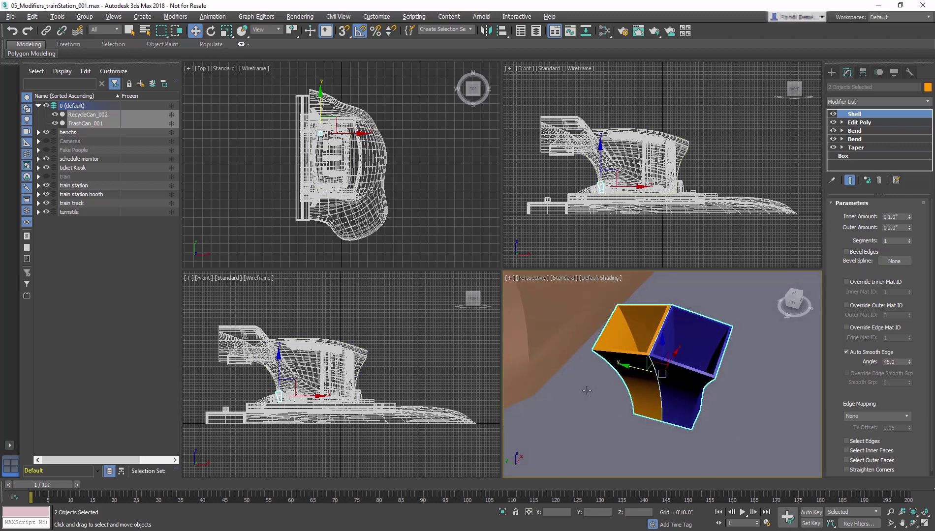
pyautogui.press('e')
pyautogui.keyDown('alt'); pyautogui.moveTo(651, 394); pyautogui.dragTo(618, 357, button='middle'); pyautogui.keyUp('alt')
pyautogui.press('w')
pyautogui.moveTo(619, 357); pyautogui.dragTo(691, 347)
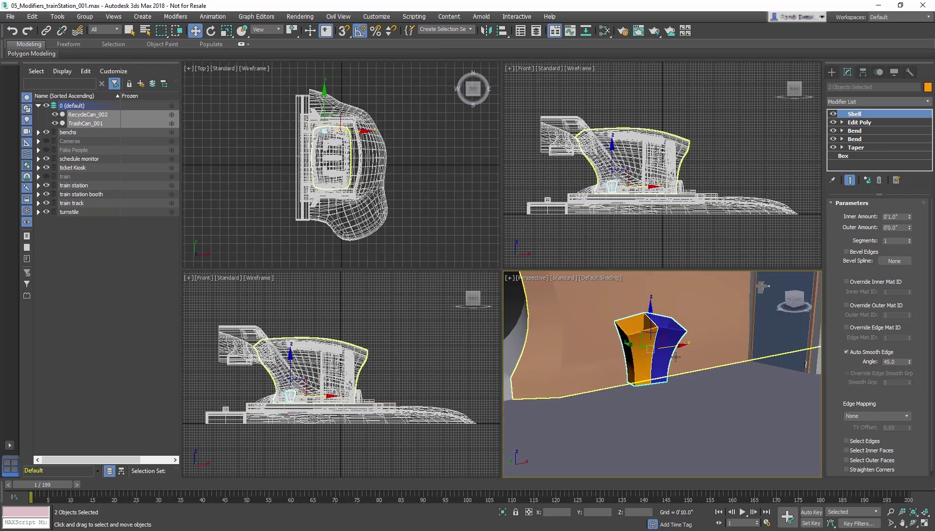